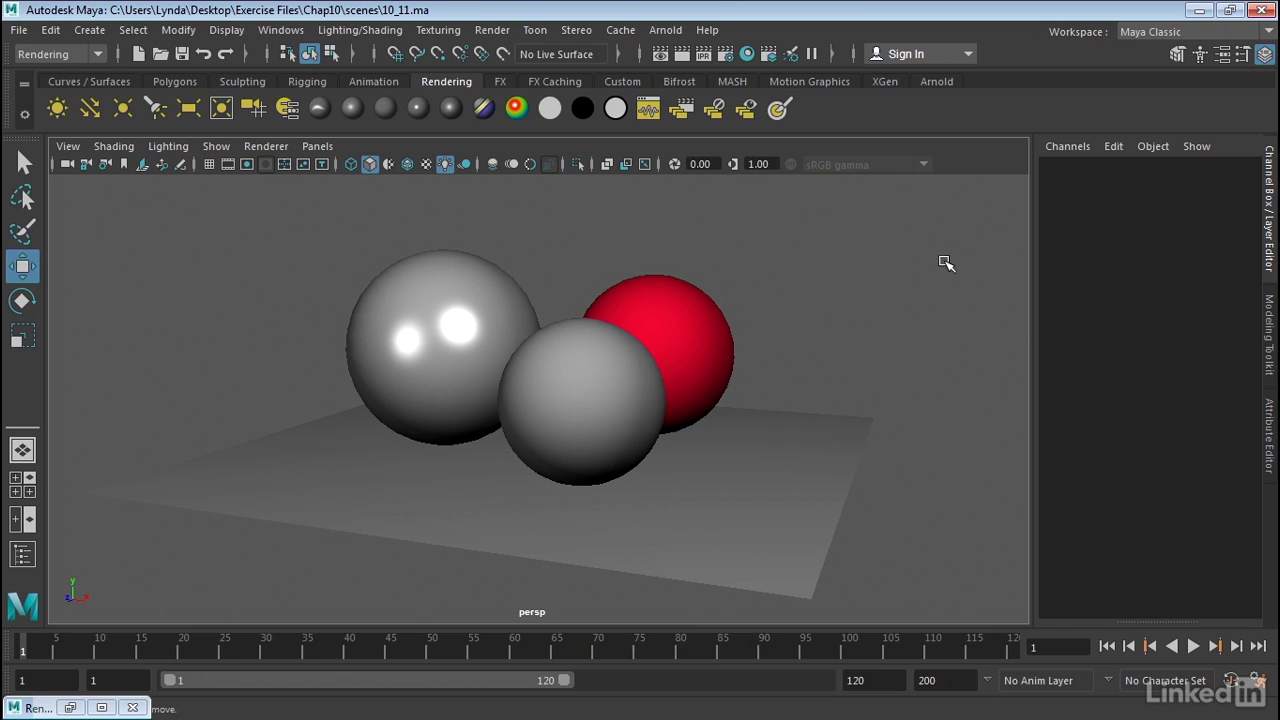
Assign a new Arnold aiStandard material to the front sphere
{"action": "left_click", "coordinate": [547, 375]}
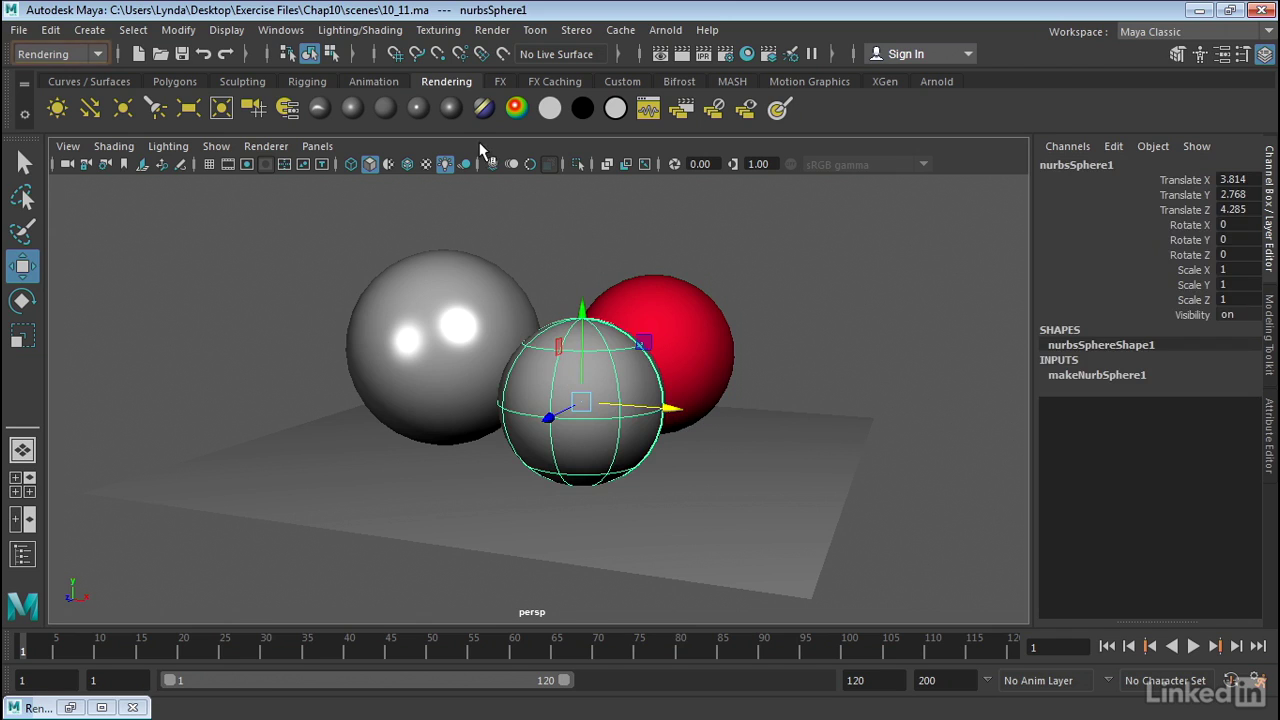
{"action": "left_click", "coordinate": [384, 32]}
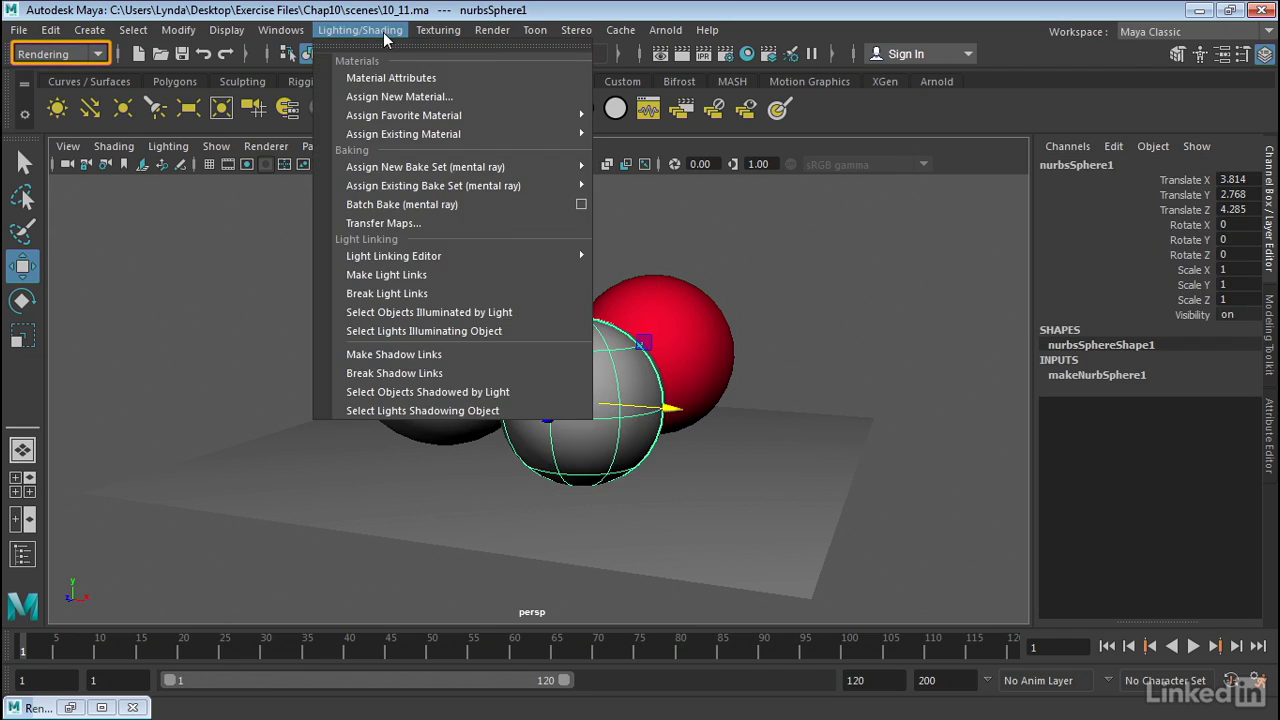
{"action": "left_click", "coordinate": [390, 100]}
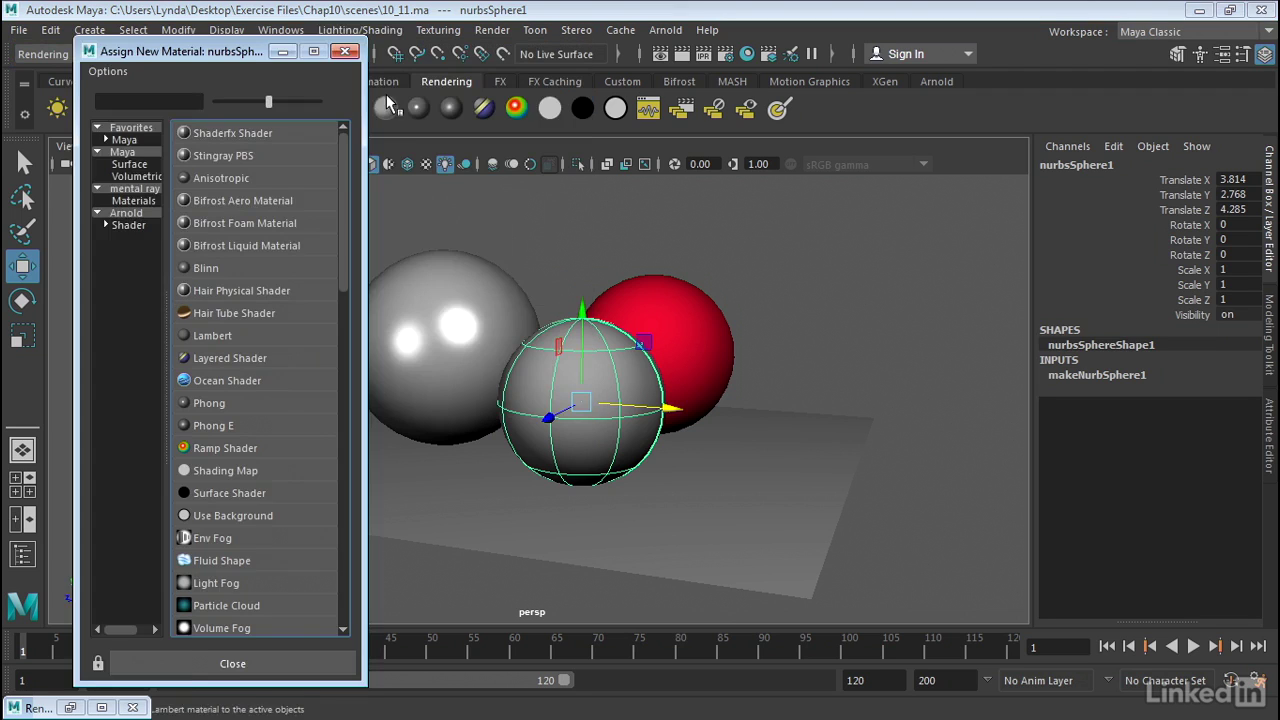
{"action": "left_click", "coordinate": [123, 227]}
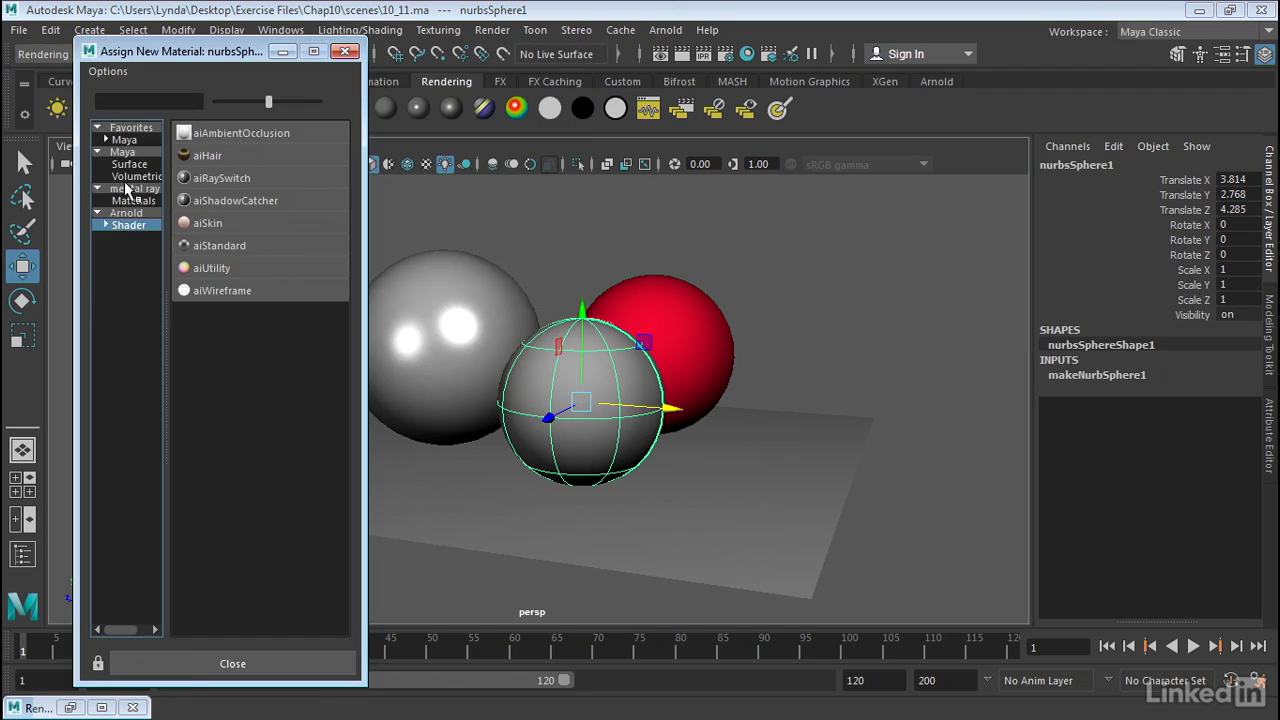
{"action": "left_click", "coordinate": [206, 246]}
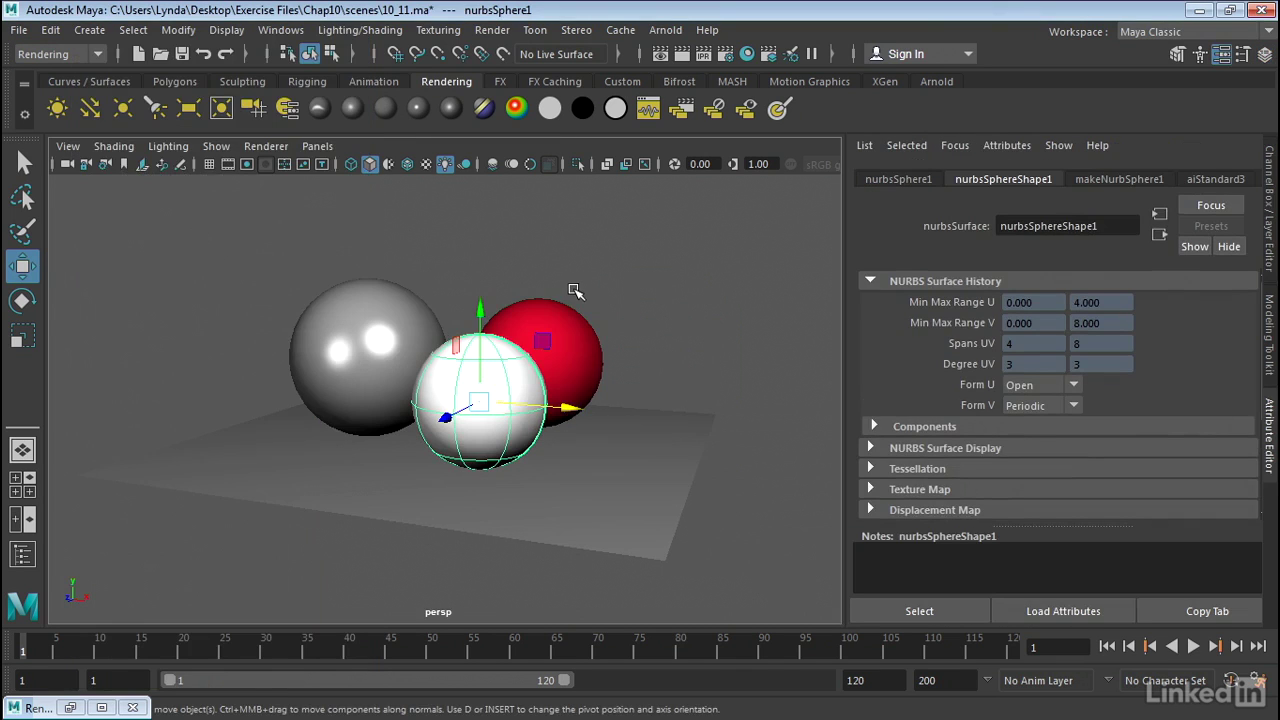
Open aiStandard3 in the Hypershade, set the material preview's exposure to 2.00 and zoom out to show the whole shader ball
{"action": "left_click", "coordinate": [747, 53]}
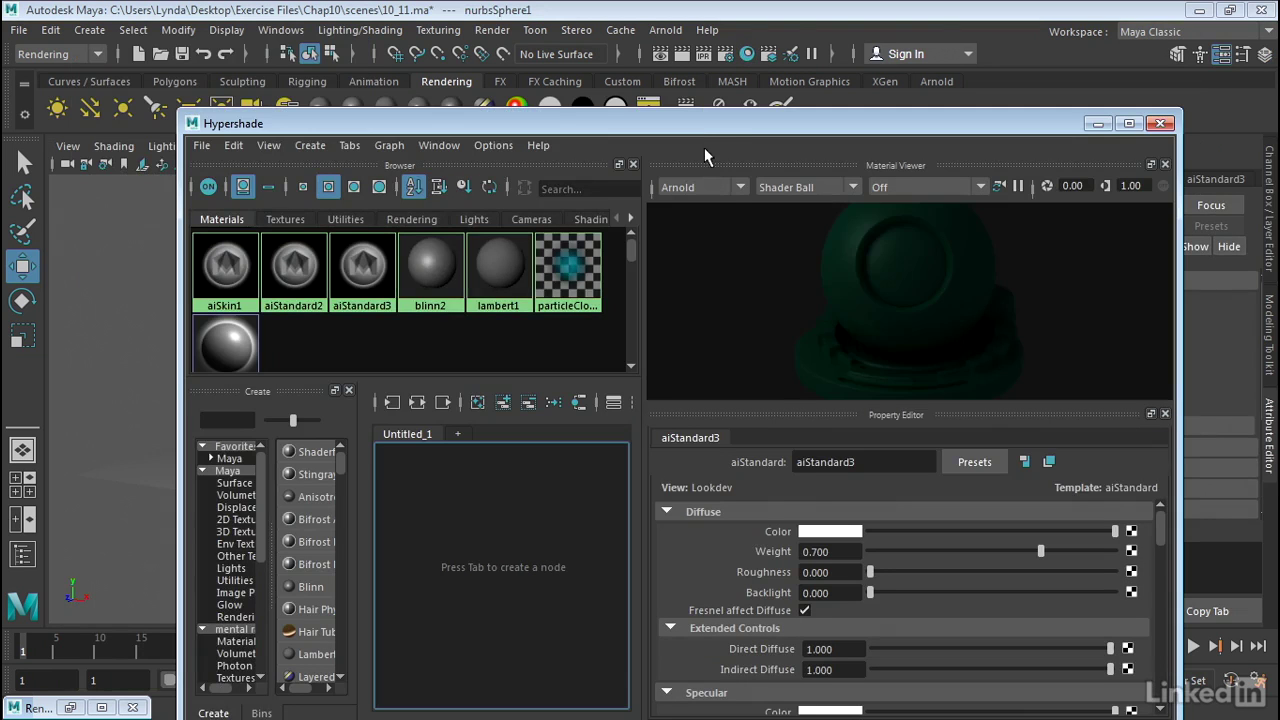
{"action": "mouse_move", "coordinate": [704, 123]}
{"action": "left_mouse_down"}
{"action": "mouse_move", "coordinate": [697, 193]}
{"action": "mouse_move", "coordinate": [698, 125]}
{"action": "left_mouse_up"}
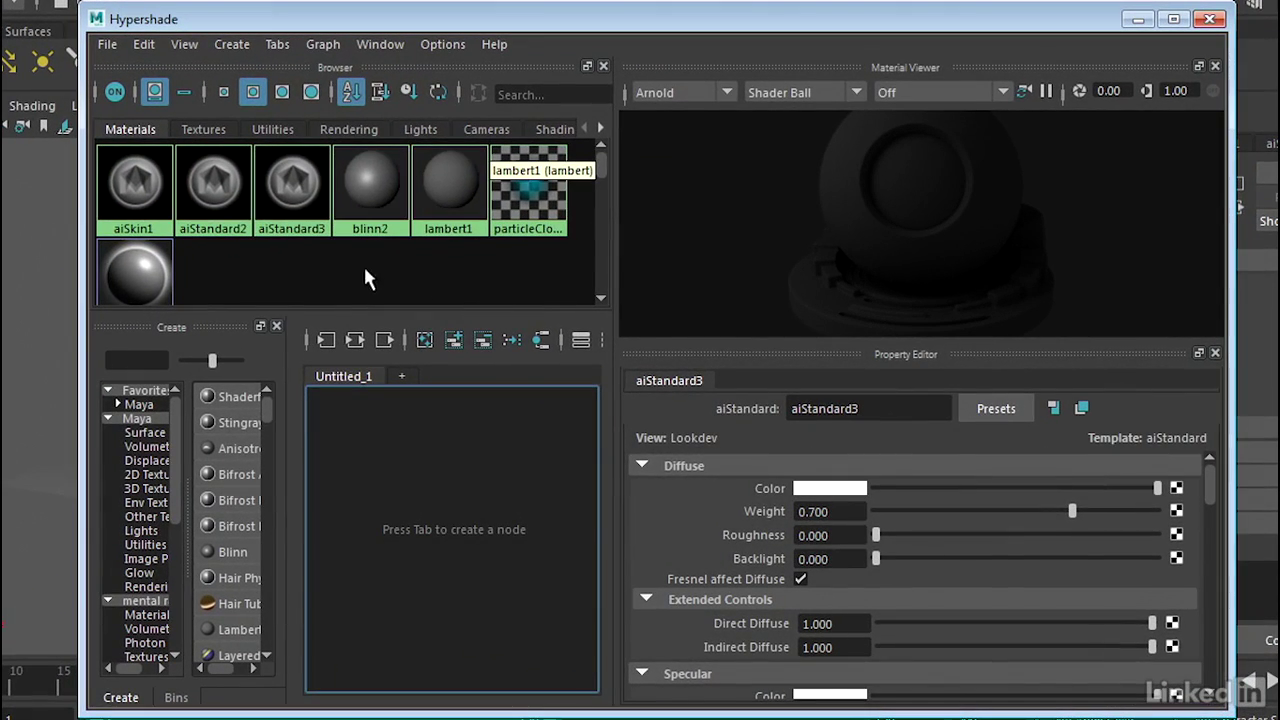
{"action": "left_click", "coordinate": [298, 200]}
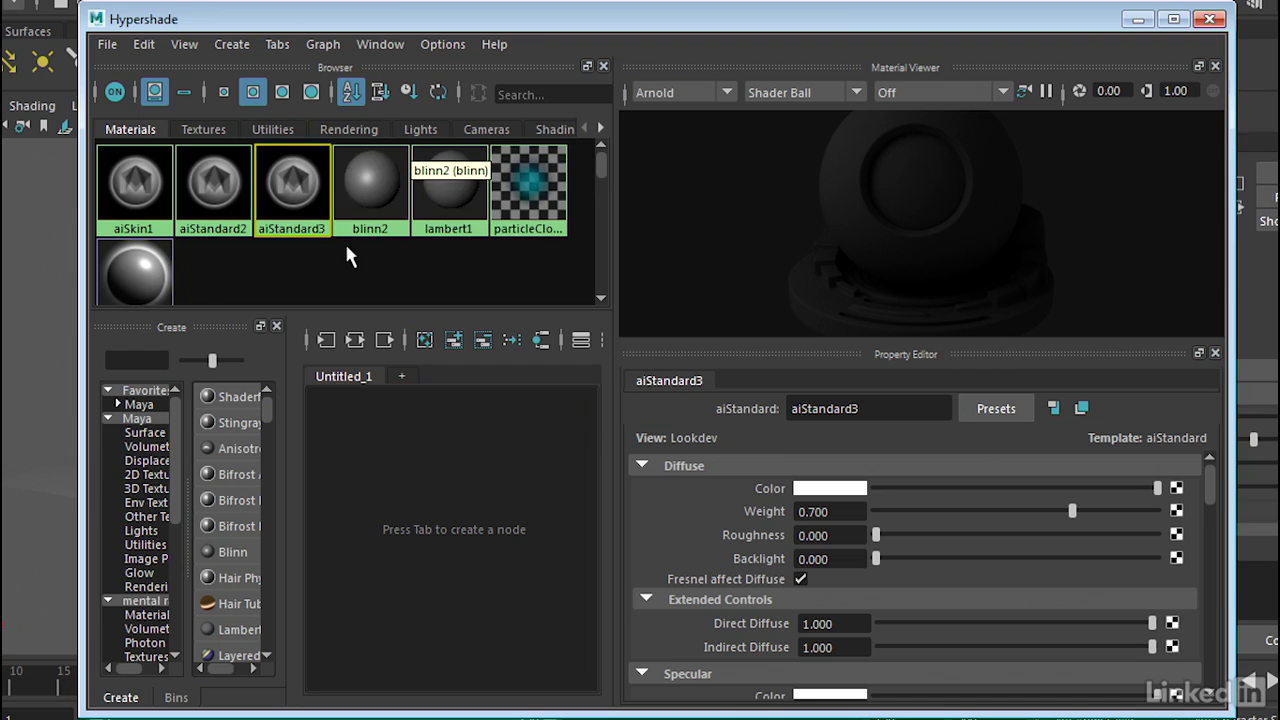
{"action": "left_click_drag", "start_coordinate": [1126, 91], "coordinate": [1080, 88]}
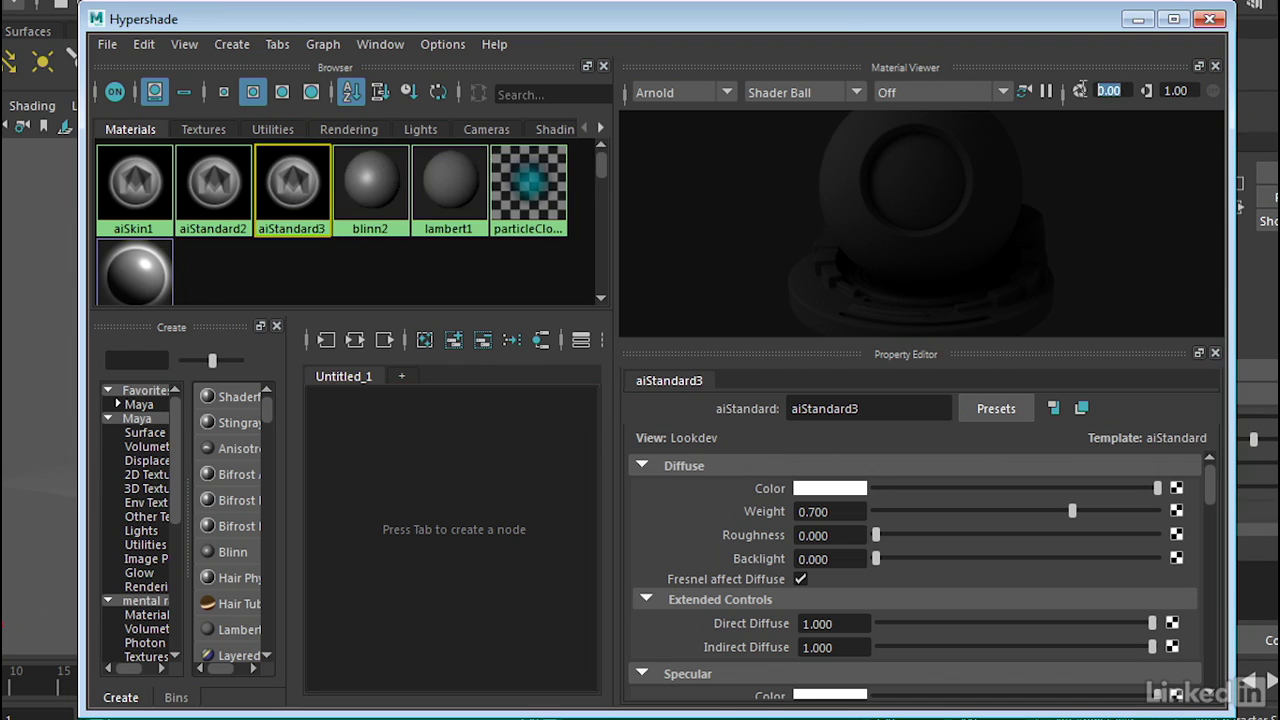
{"action": "type", "text": "2"}
{"action": "key", "text": "Return"}
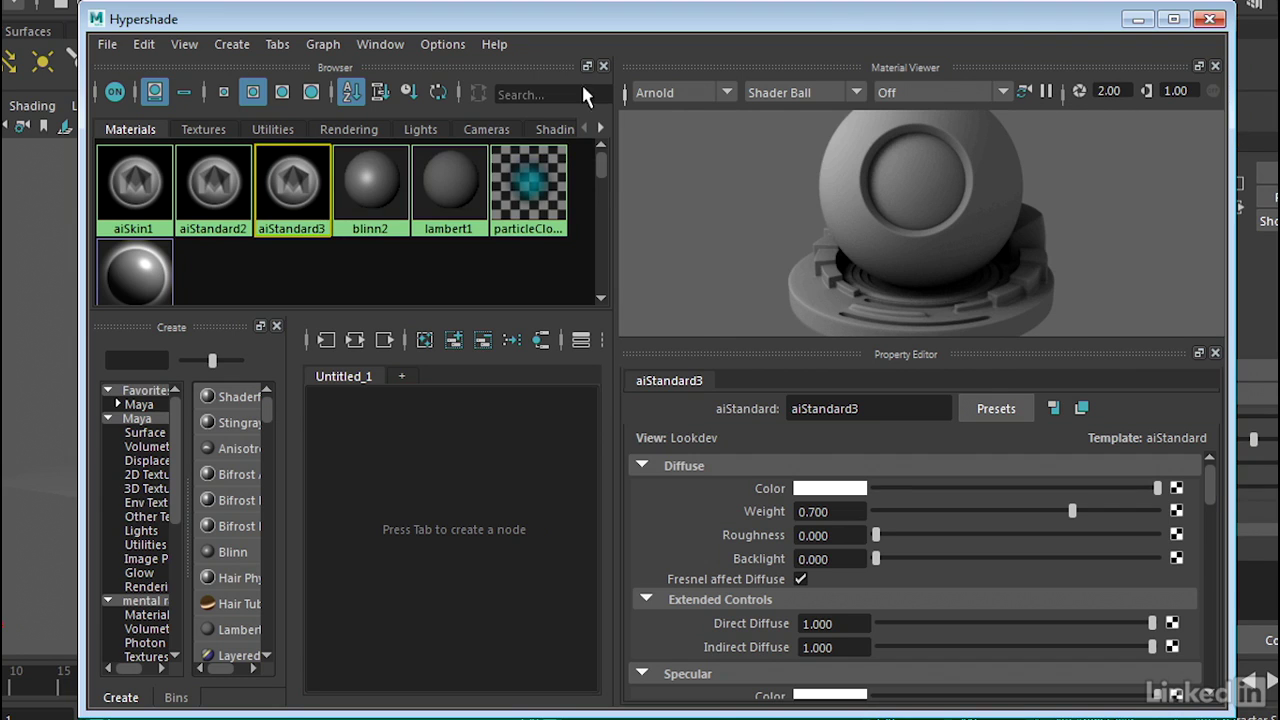
{"action": "right_click_drag", "start_coordinate": [1003, 190], "coordinate": [971, 299], "text": "alt"}
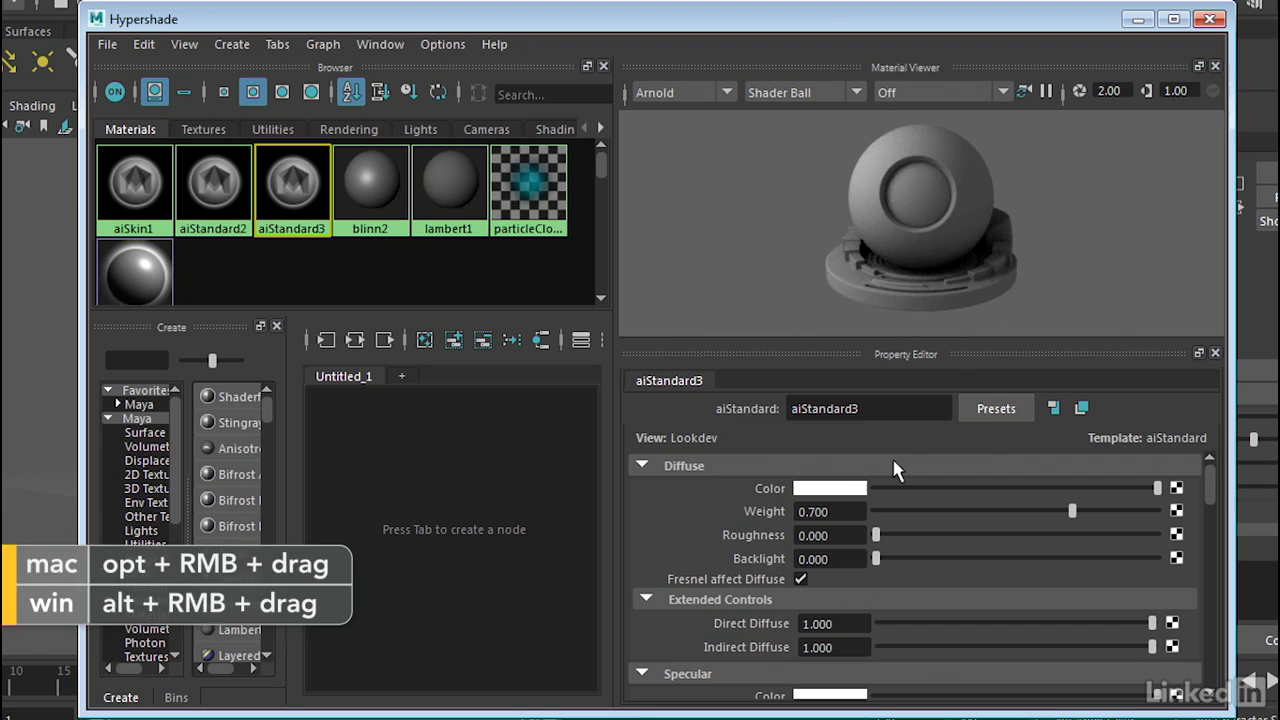
Set the aiStandard3 diffuse color to cyan with hue 180, saturation 0.814 and value 0.911
{"action": "left_click", "coordinate": [850, 489]}
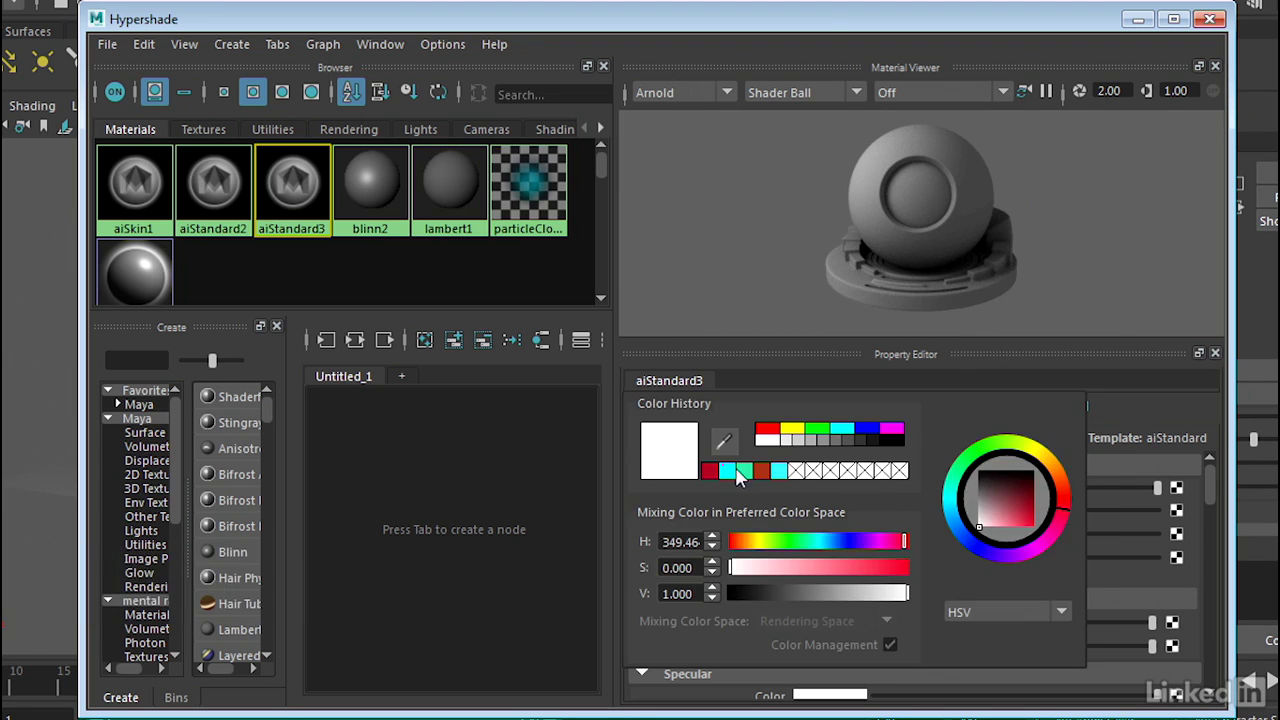
{"action": "left_click", "coordinate": [777, 470]}
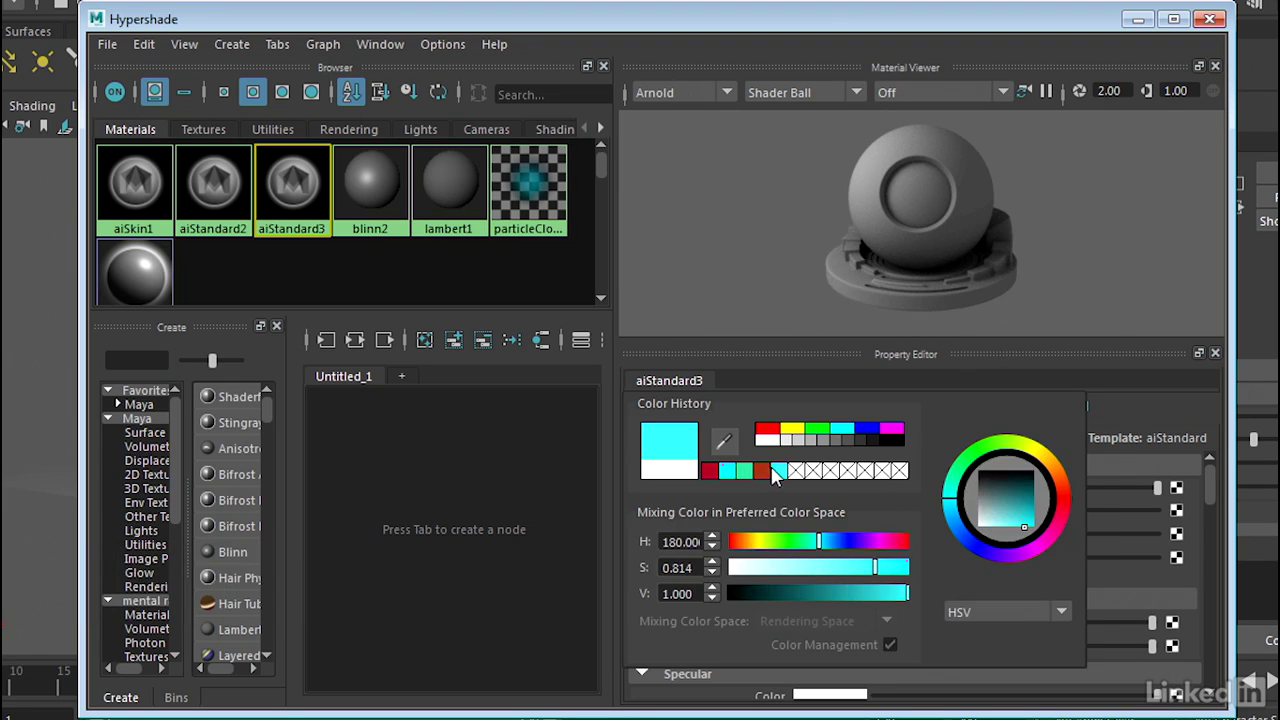
{"action": "left_click", "coordinate": [892, 593]}
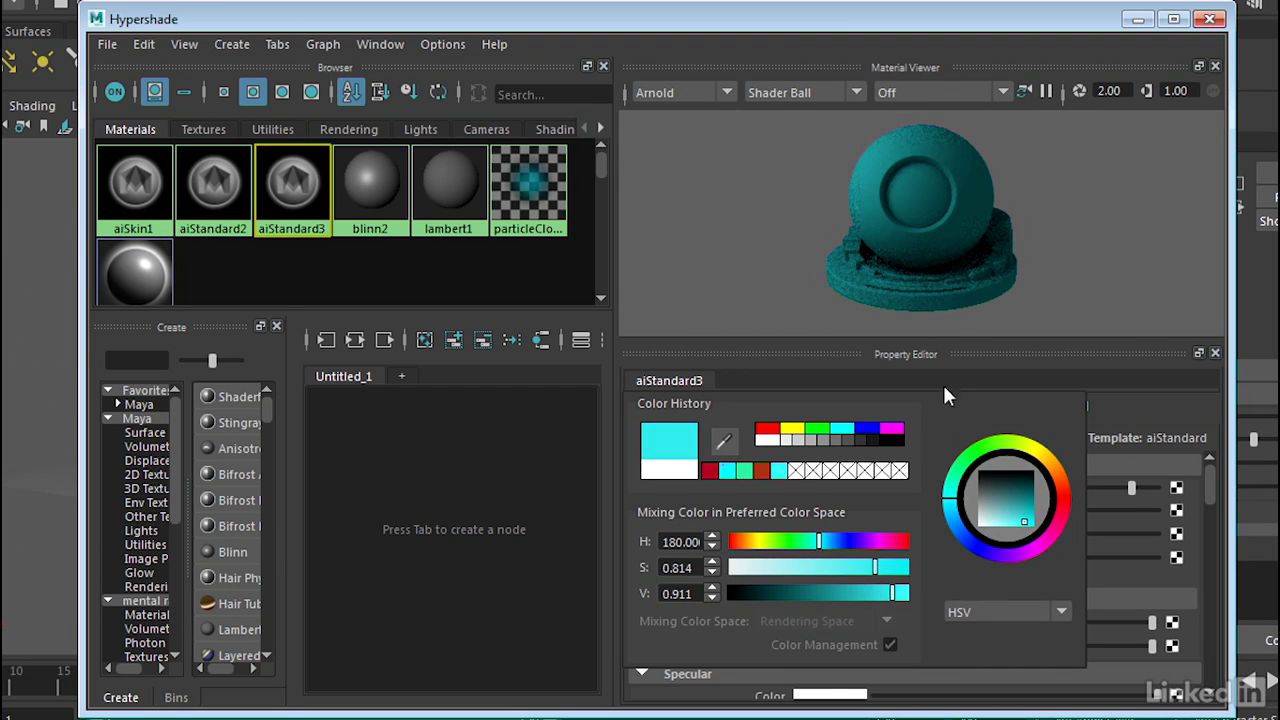
Set the material's specular weight to about 0.228 and its reflection weight to 0.100
{"action": "scroll", "coordinate": [968, 510], "scroll_direction": "down", "scroll_amount": 5}
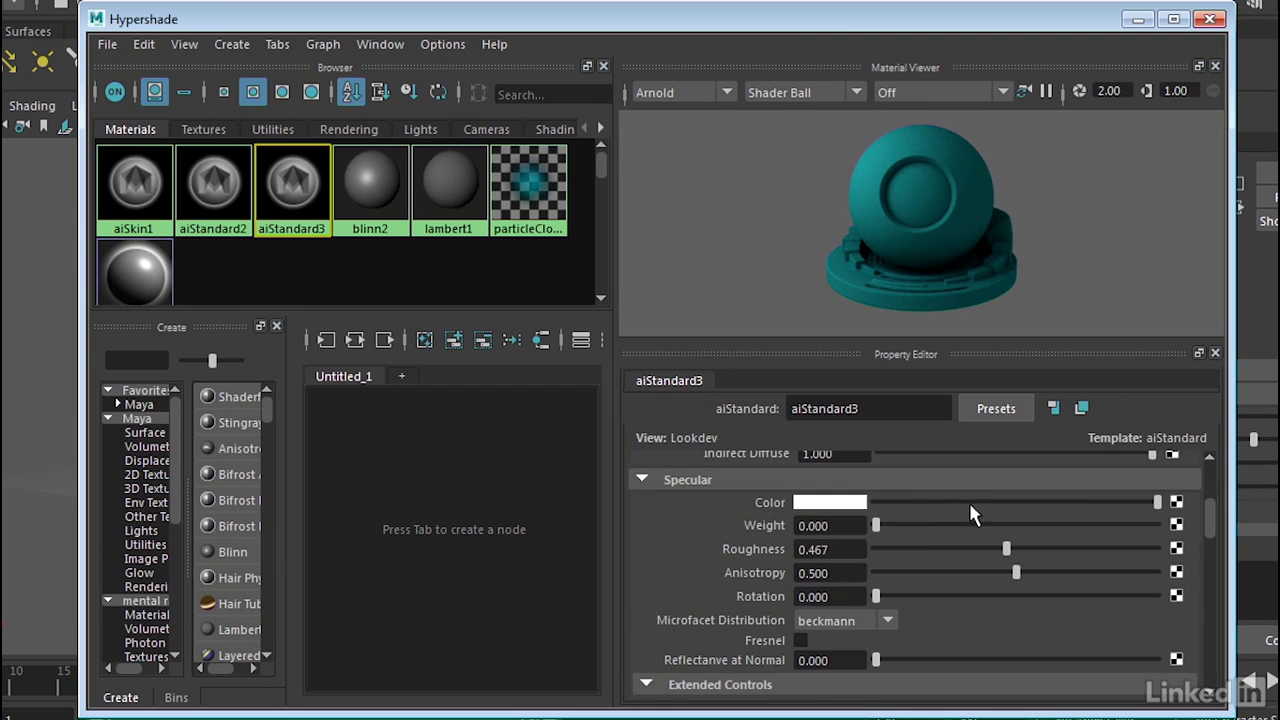
{"action": "left_click_drag", "start_coordinate": [887, 521], "coordinate": [939, 535]}
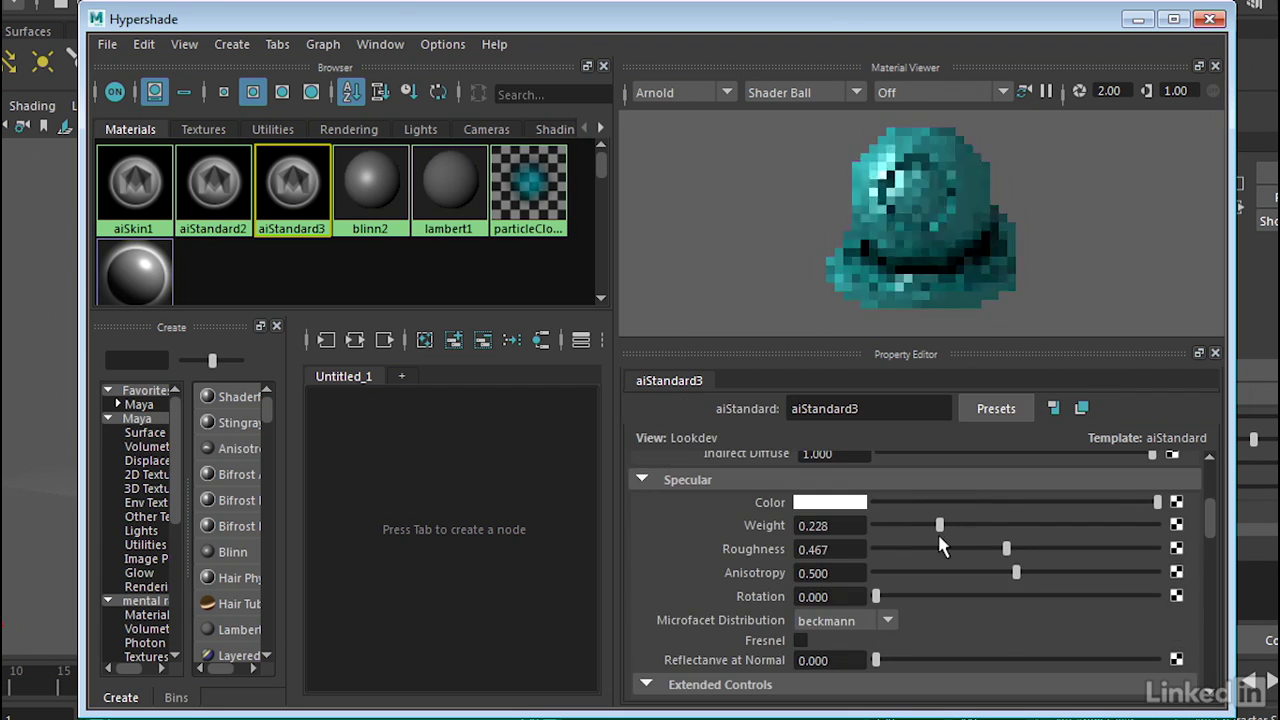
{"action": "scroll", "coordinate": [938, 534], "scroll_direction": "down", "scroll_amount": 5}
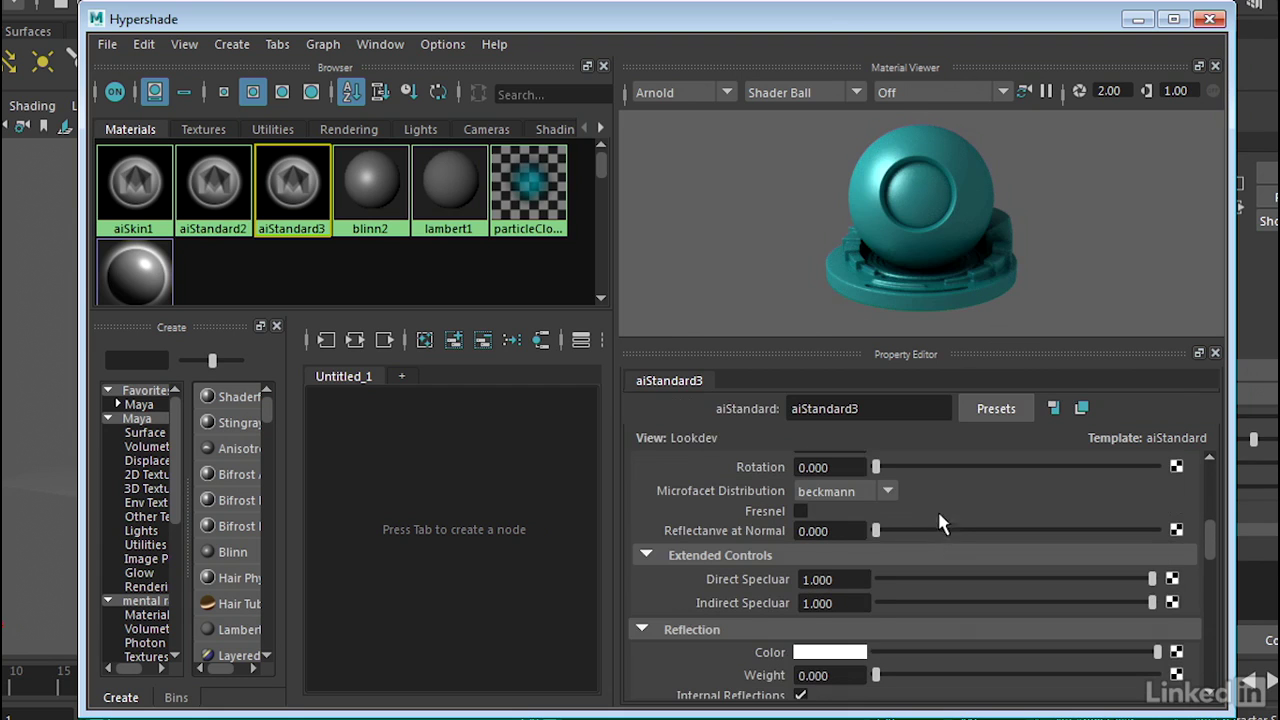
{"action": "left_click_drag", "start_coordinate": [876, 546], "coordinate": [903, 546]}
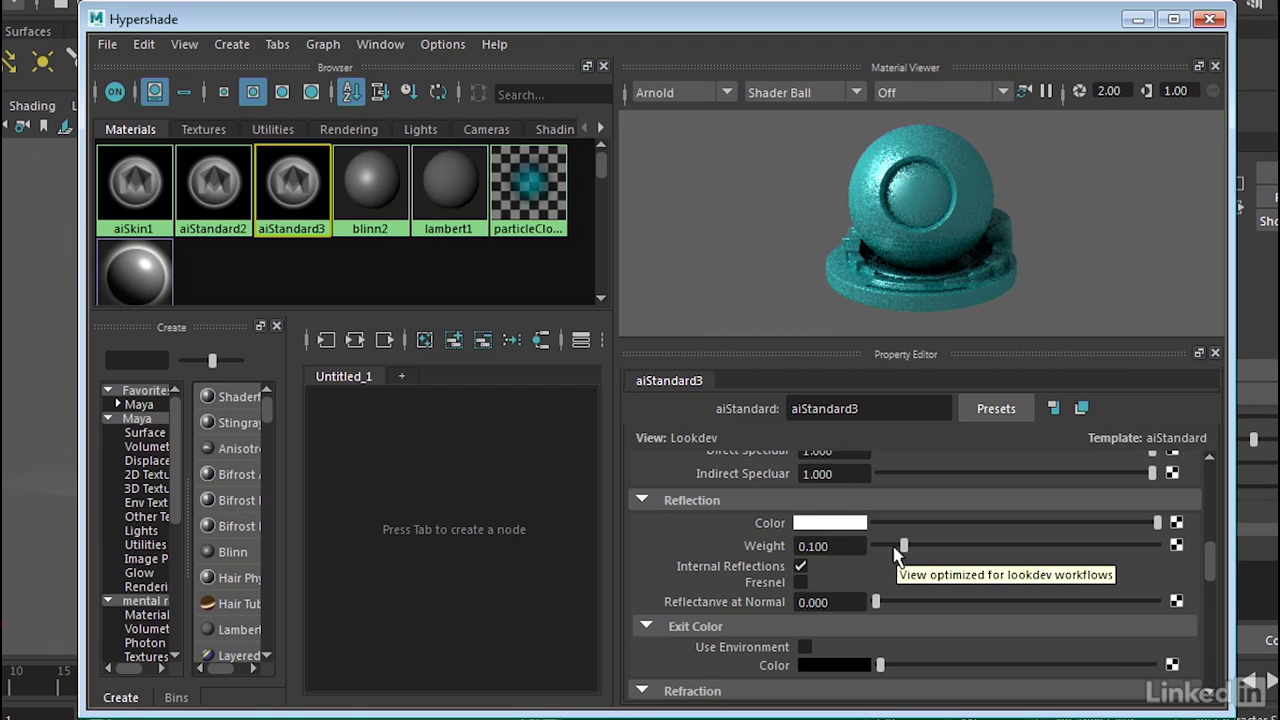
Enlarge the property editor and lower the material's refraction opacity to a dark grey
{"action": "scroll", "coordinate": [895, 557], "scroll_direction": "down", "scroll_amount": 2}
{"action": "scroll", "coordinate": [893, 550], "scroll_direction": "down", "scroll_amount": 2}
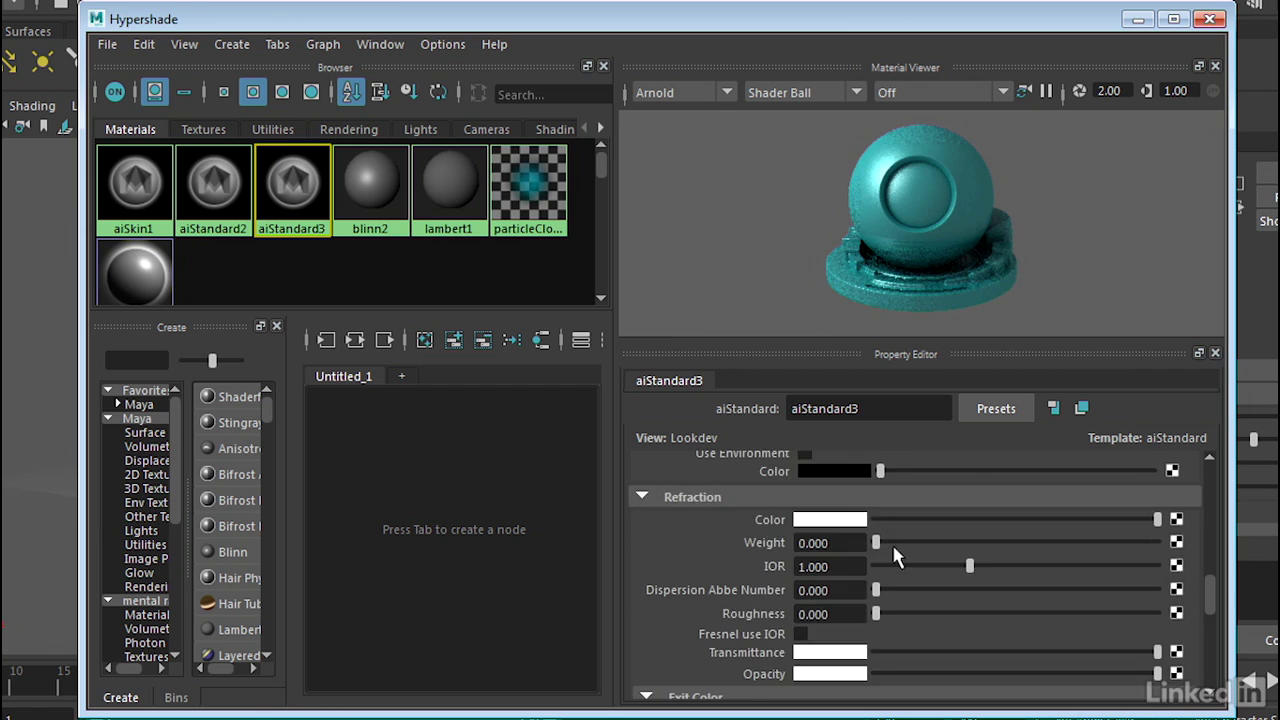
{"action": "scroll", "coordinate": [893, 550], "scroll_direction": "down", "scroll_amount": 2}
{"action": "scroll", "coordinate": [893, 550], "scroll_direction": "up", "scroll_amount": 2}
{"action": "left_click_drag", "start_coordinate": [1071, 338], "coordinate": [1087, 287]}
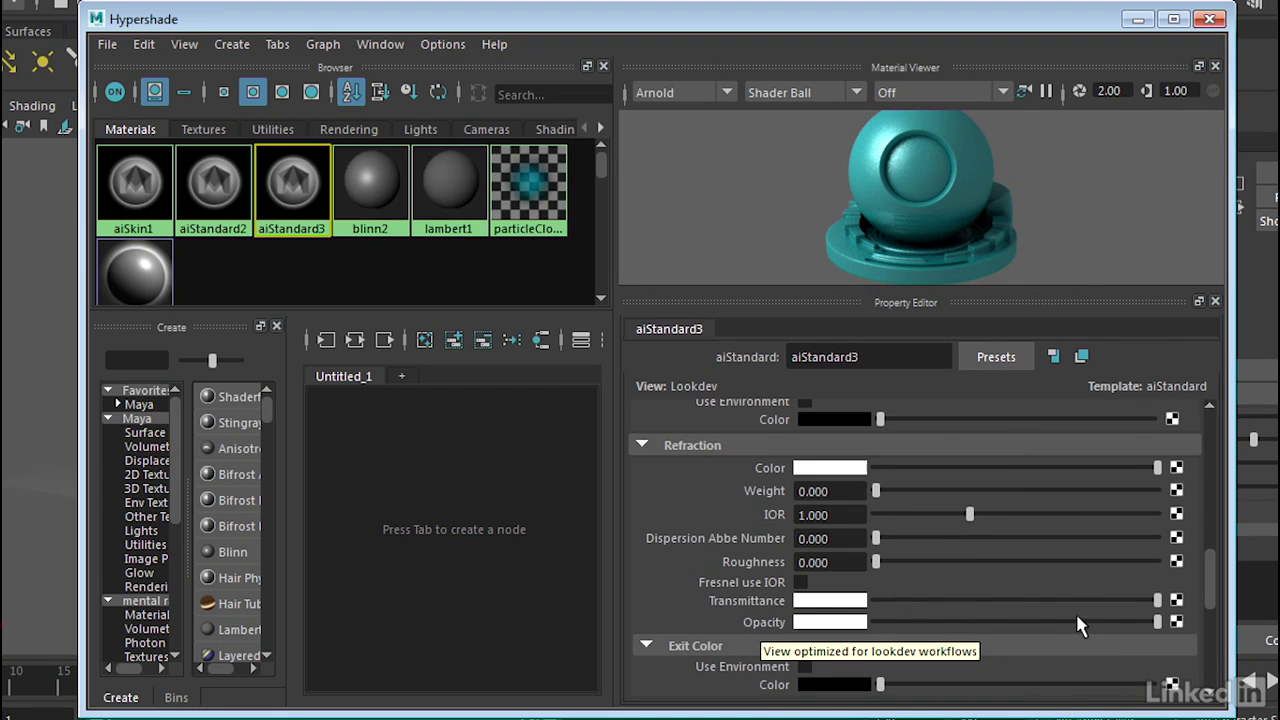
{"action": "left_click_drag", "start_coordinate": [1157, 622], "coordinate": [926, 626]}
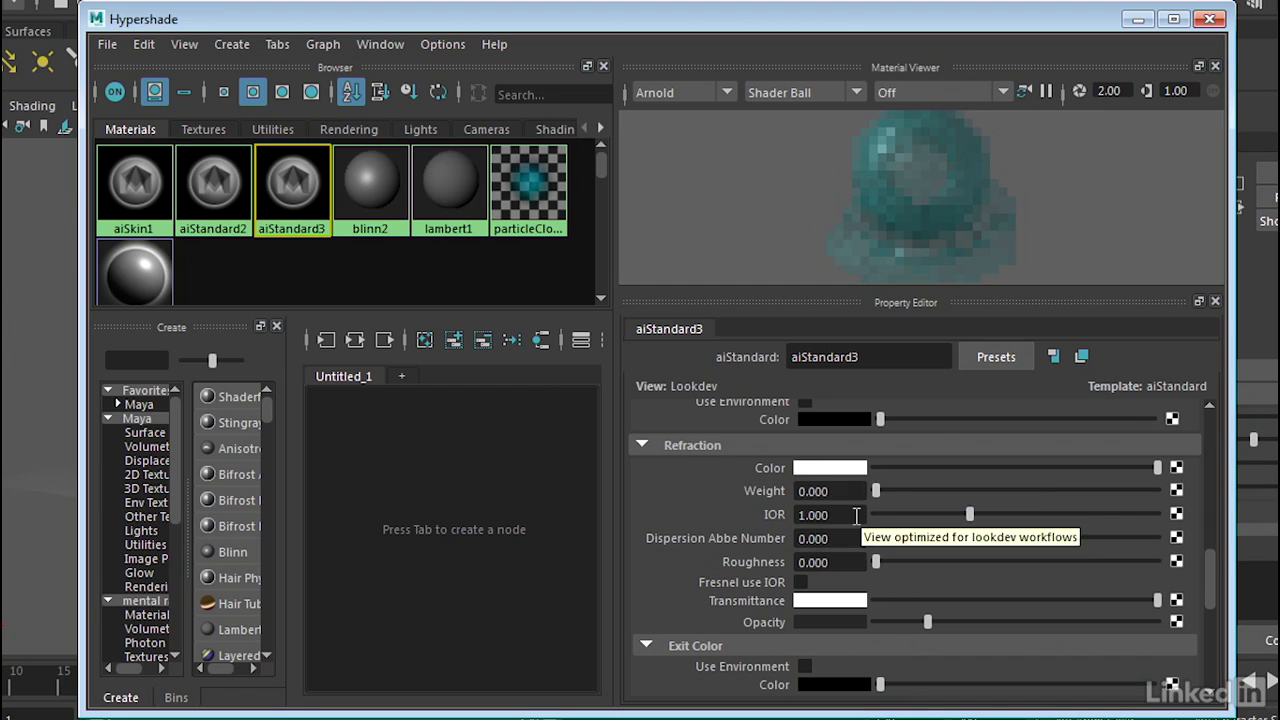
Set the refraction IOR to 0.950 and the refraction weight to about 0.185, and close the Hypershade
{"action": "left_click", "coordinate": [801, 516]}
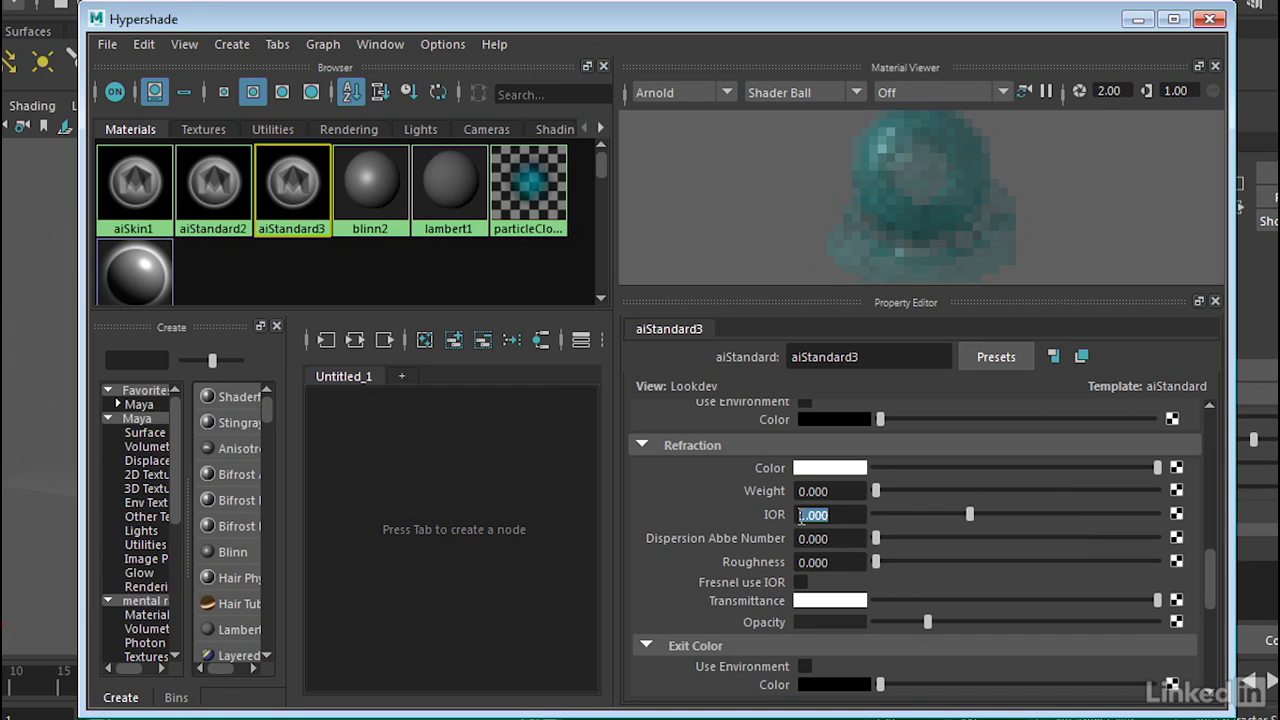
{"action": "type", "text": "1"}
{"action": "type", "text": ".95"}
{"action": "key", "text": "Return"}
{"action": "left_click_drag", "start_coordinate": [894, 491], "coordinate": [908, 489]}
{"action": "left_click", "coordinate": [916, 491]}
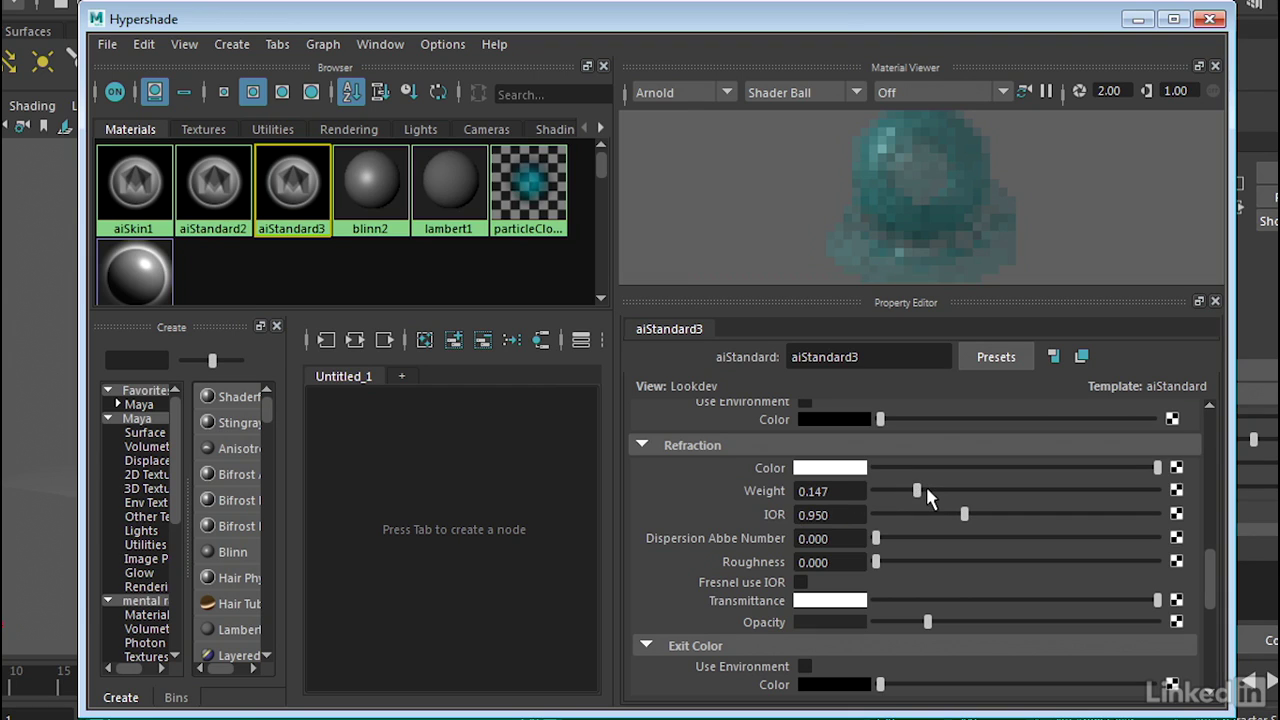
{"action": "left_click", "coordinate": [926, 491]}
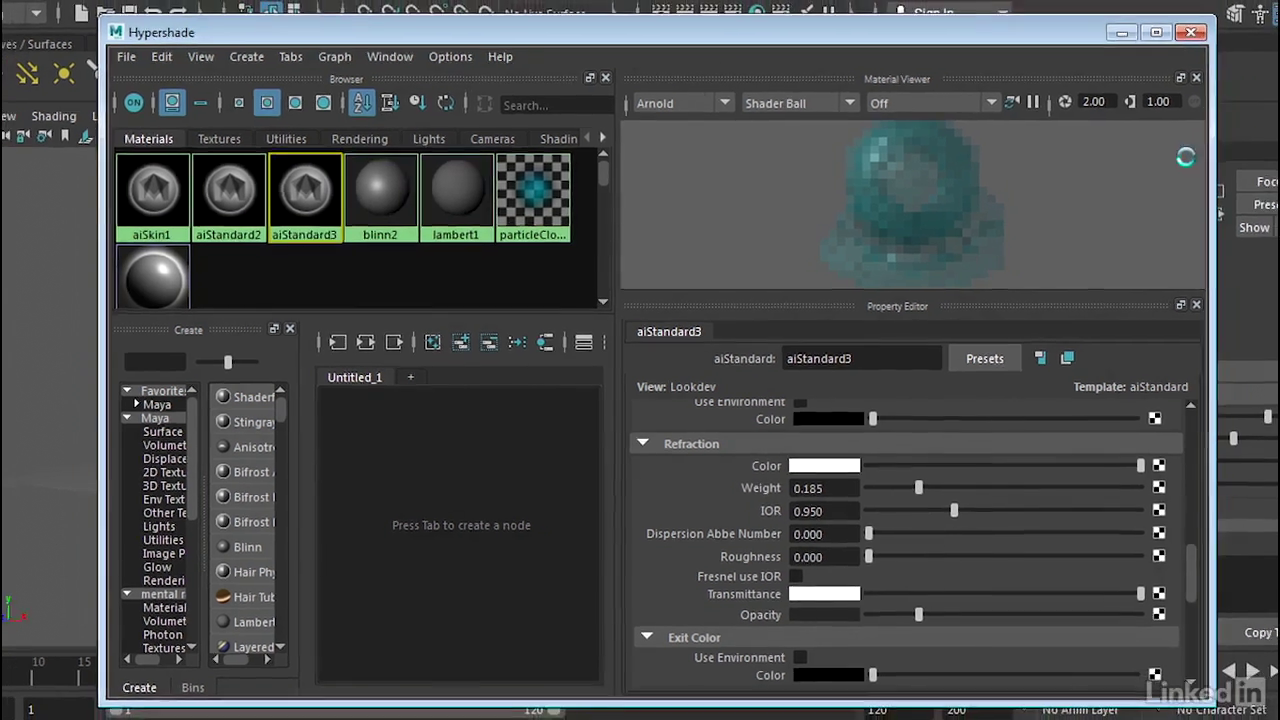
{"action": "left_click", "coordinate": [1210, 20]}
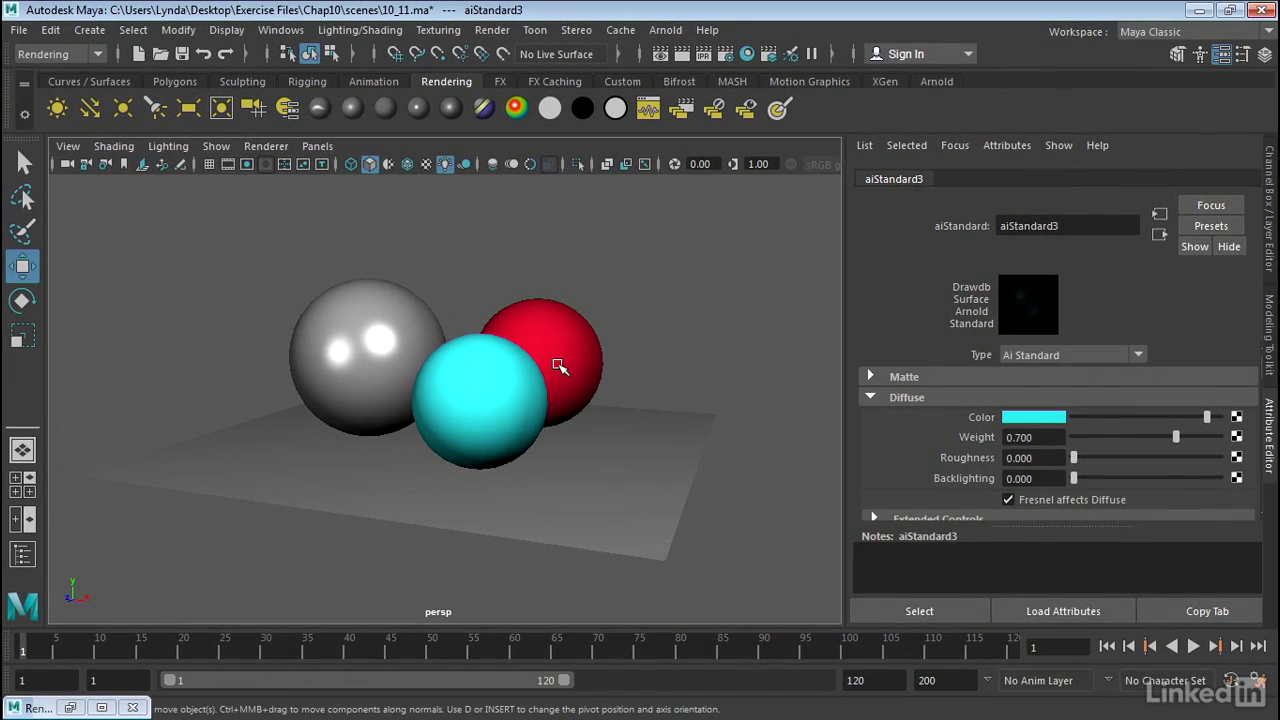
Render the current frame with Arnold to check the cyan sphere's new material, and close the render
{"action": "middle_click_drag", "start_coordinate": [680, 352], "coordinate": [754, 336], "text": "alt"}
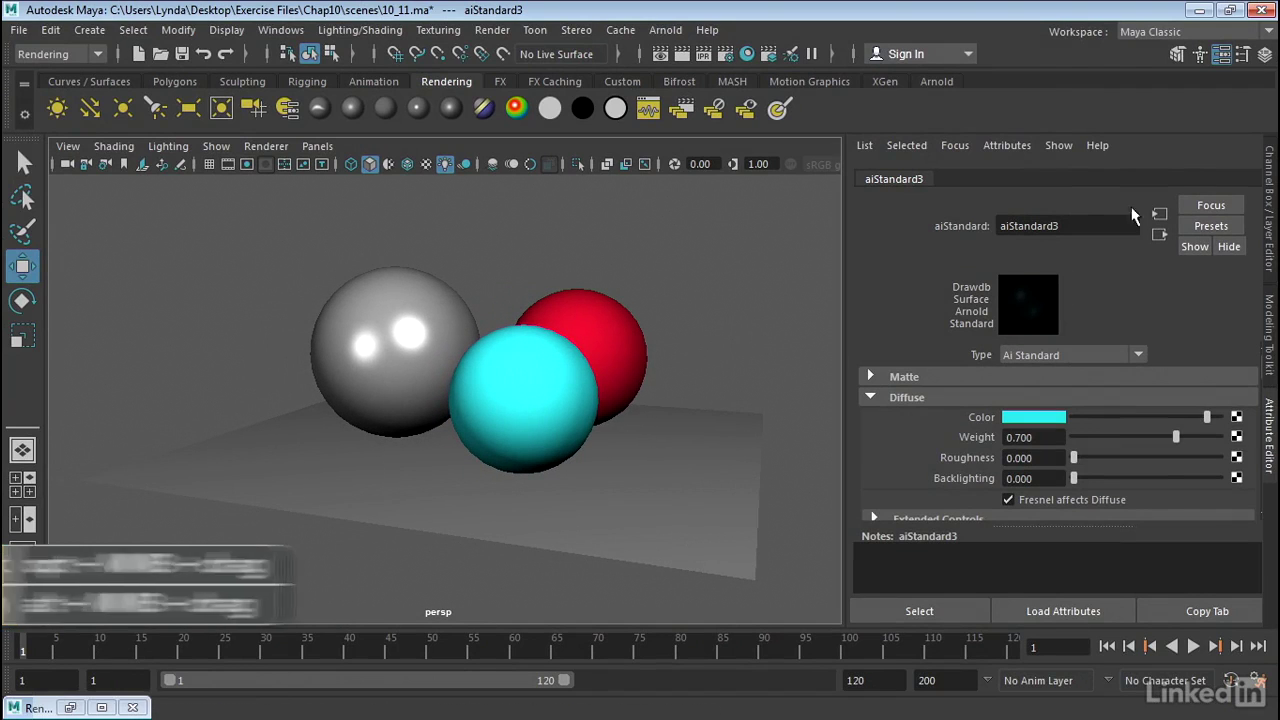
{"action": "left_click", "coordinate": [1270, 182]}
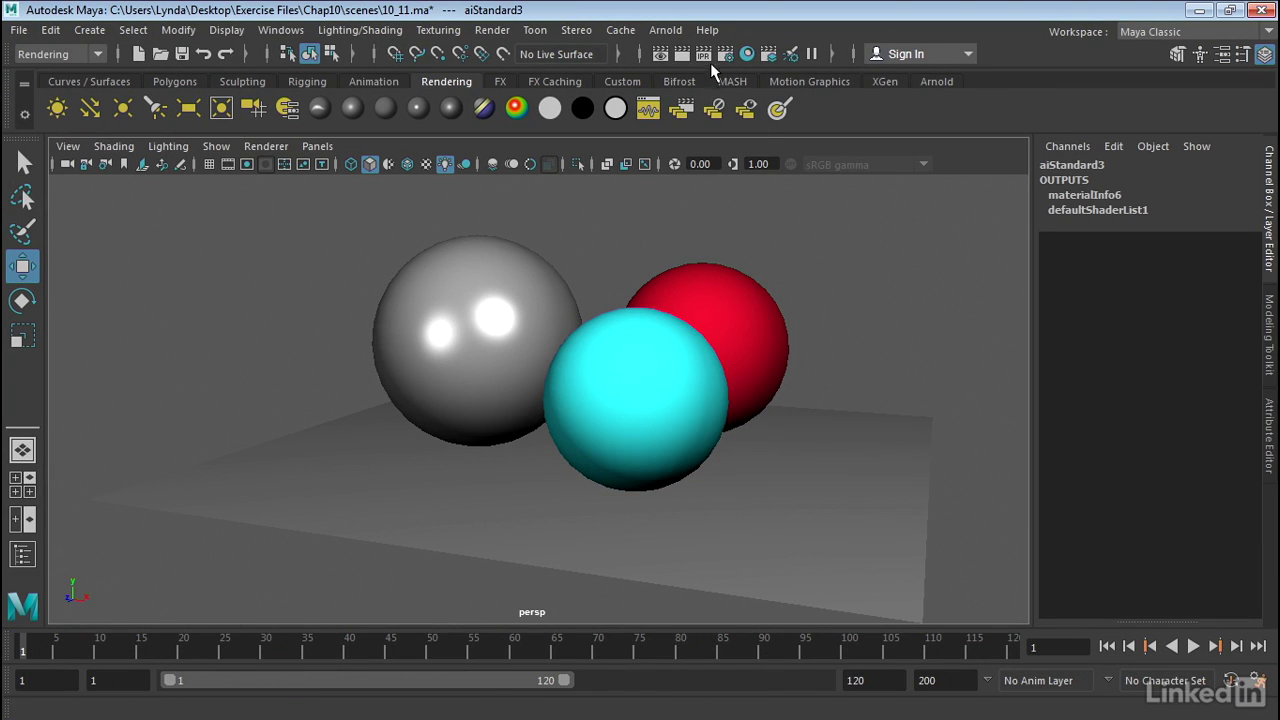
{"action": "left_click", "coordinate": [682, 55]}
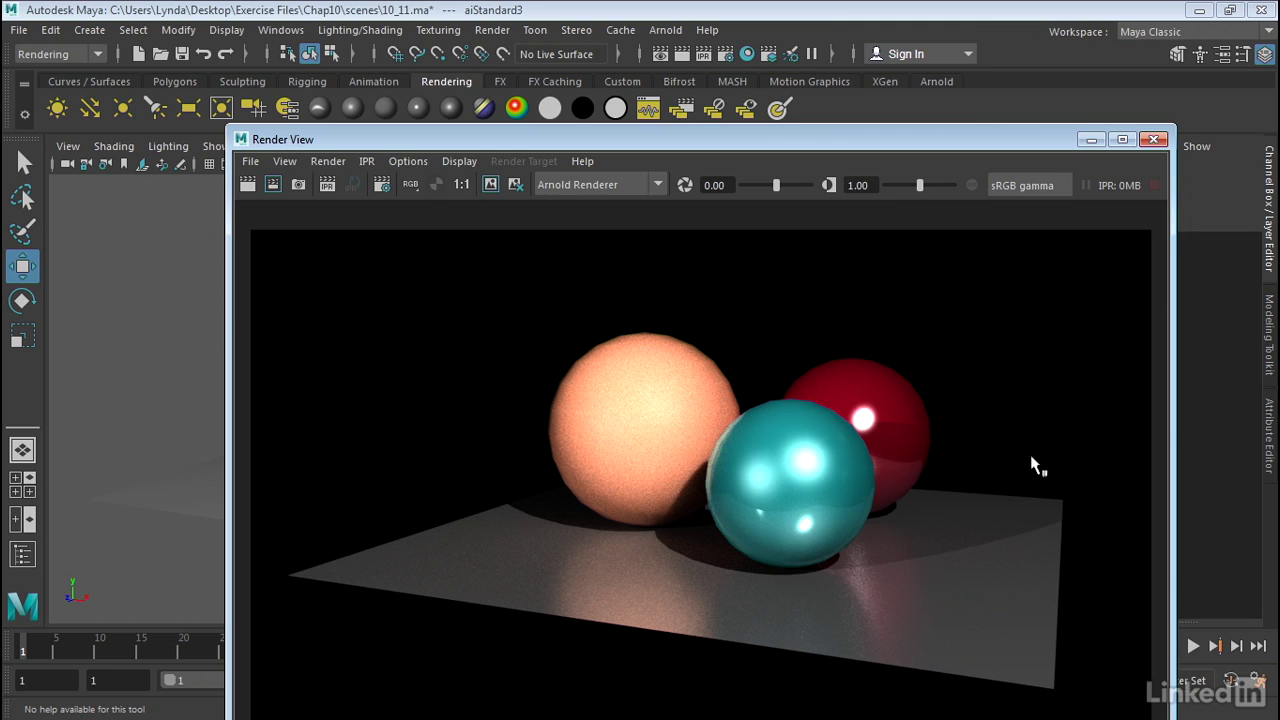
{"action": "left_click", "coordinate": [1155, 140]}
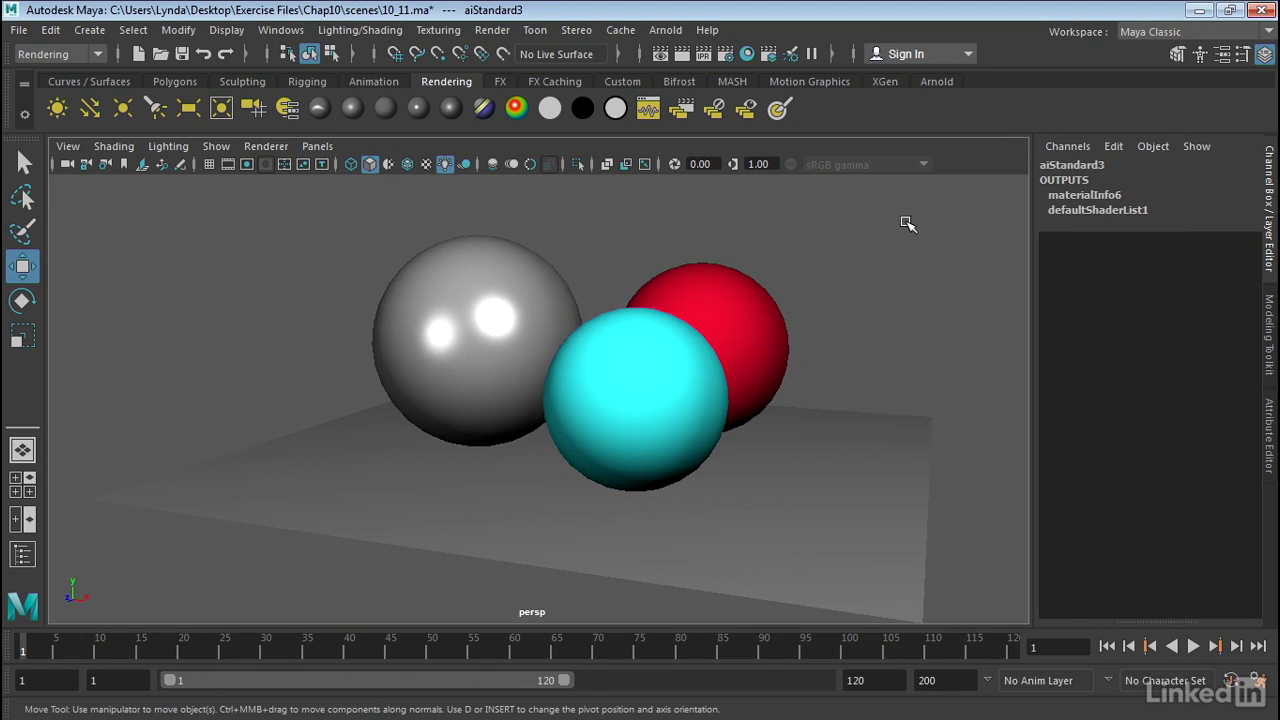
Turn off Opaque in the Arnold attributes of the cyan sphere's shape node
{"action": "left_click", "coordinate": [670, 399]}
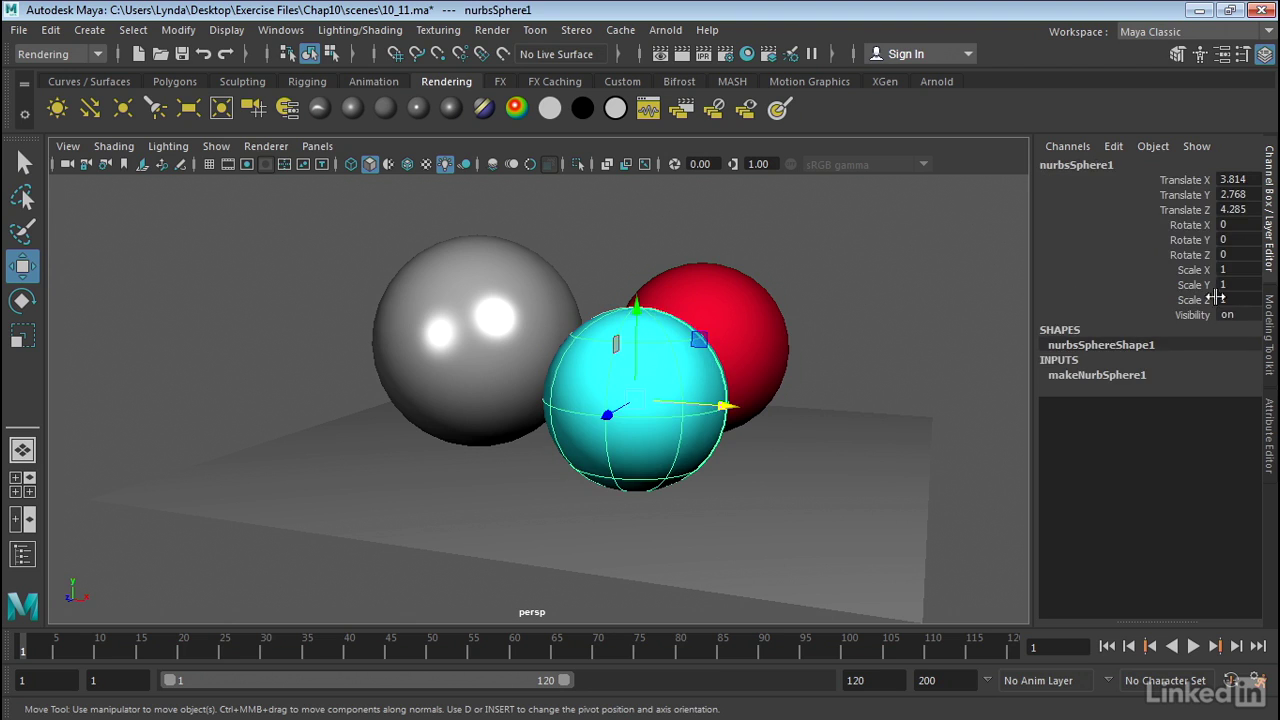
{"action": "left_click", "coordinate": [1268, 410]}
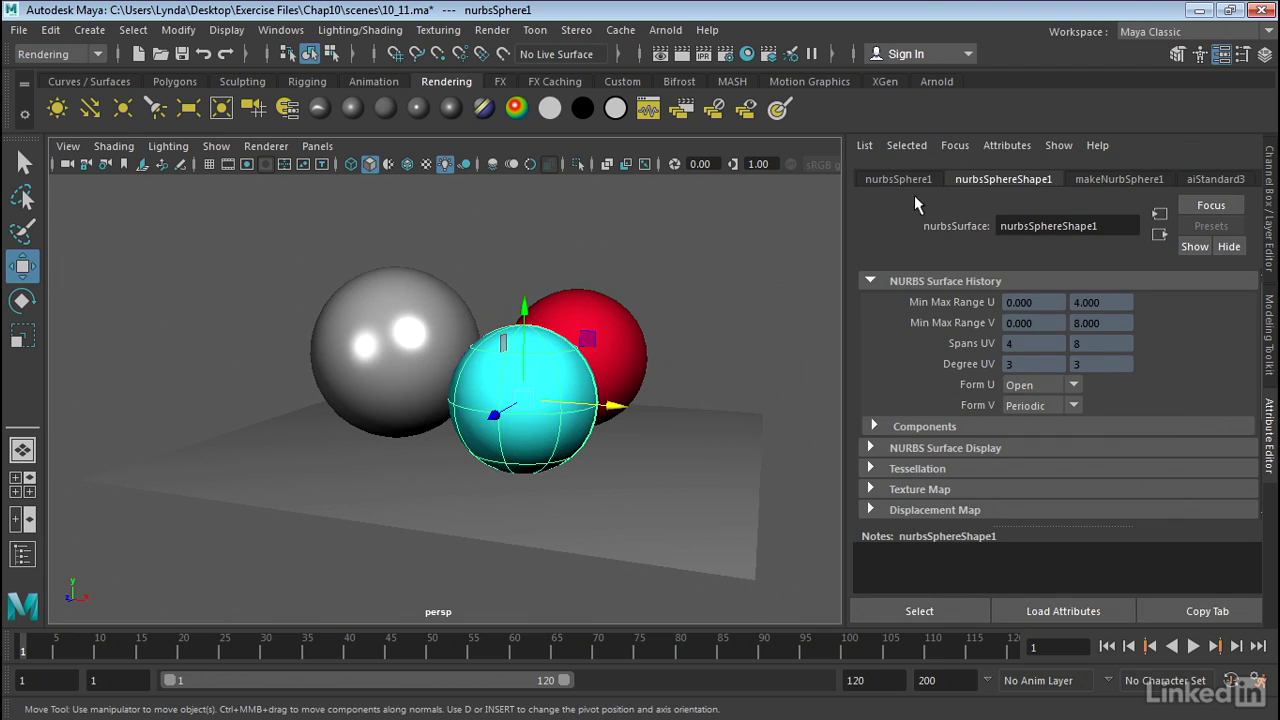
{"action": "left_click", "coordinate": [895, 178]}
{"action": "left_click", "coordinate": [968, 177]}
{"action": "scroll", "coordinate": [984, 372], "scroll_direction": "down", "scroll_amount": 2}
{"action": "scroll", "coordinate": [984, 371], "scroll_direction": "down", "scroll_amount": 3}
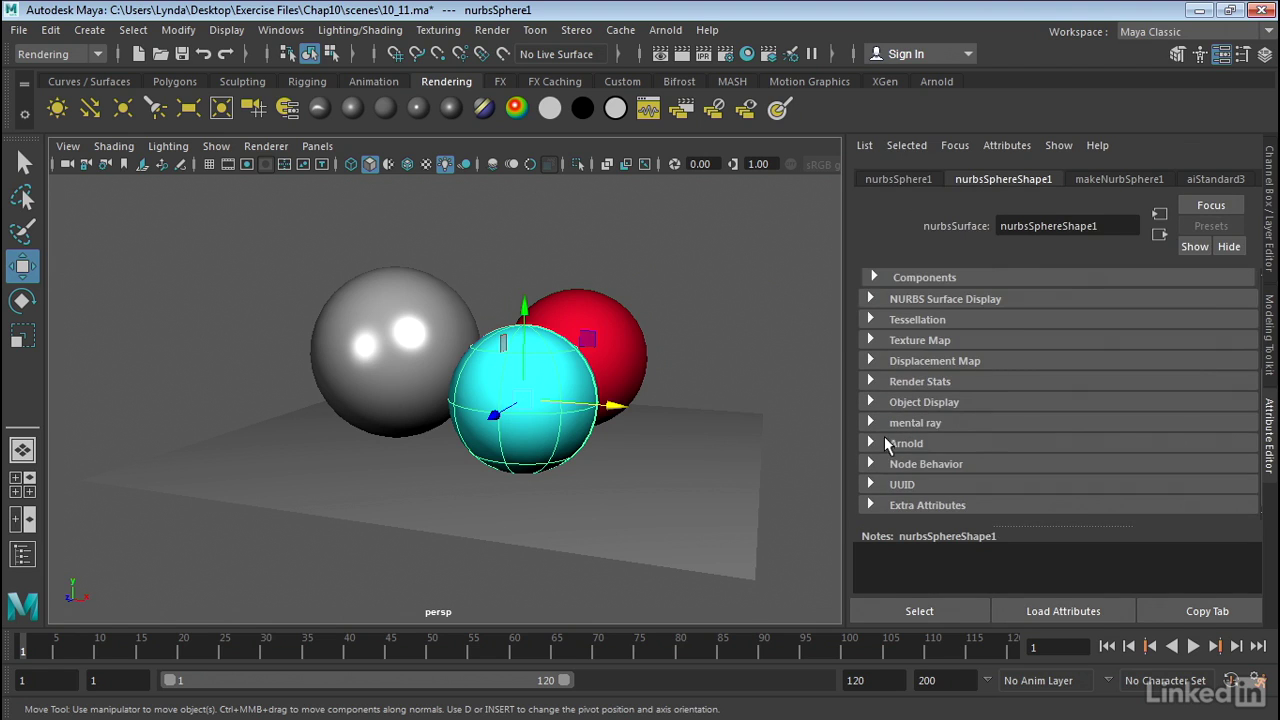
{"action": "left_click", "coordinate": [885, 440]}
{"action": "scroll", "coordinate": [958, 392], "scroll_direction": "down", "scroll_amount": 4}
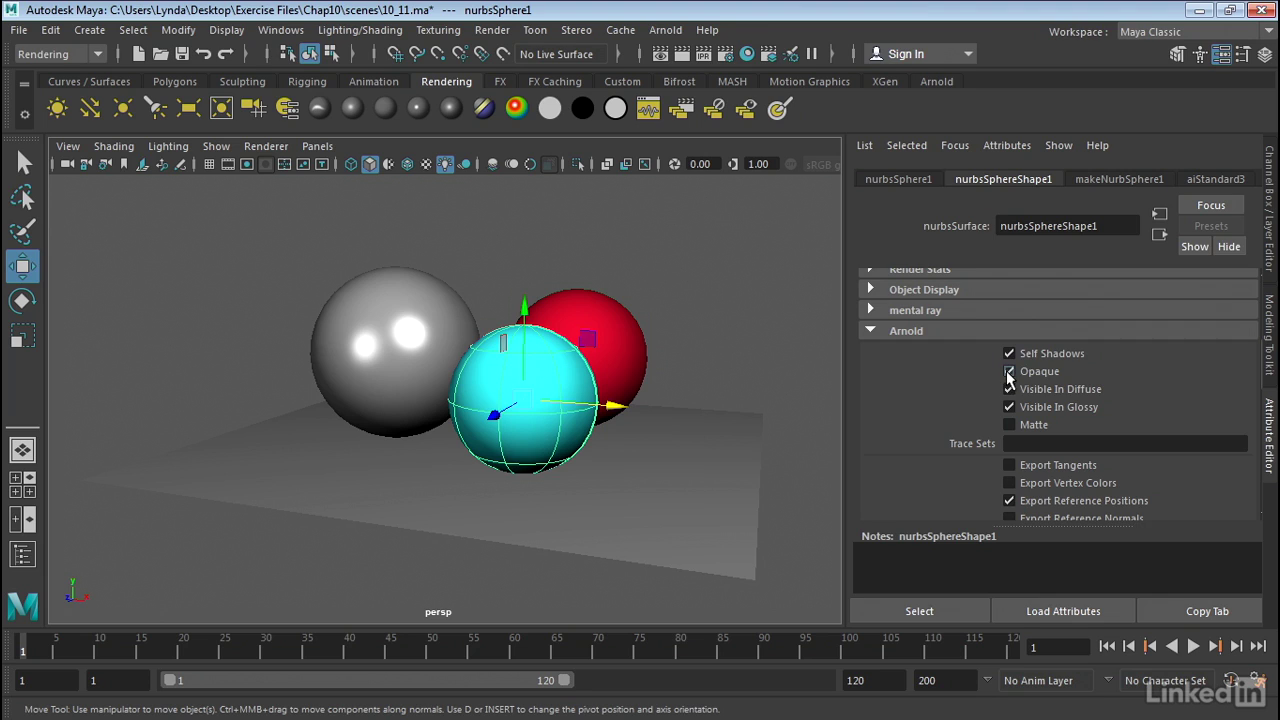
{"action": "left_click", "coordinate": [1008, 372]}
{"action": "left_click", "coordinate": [1270, 182]}
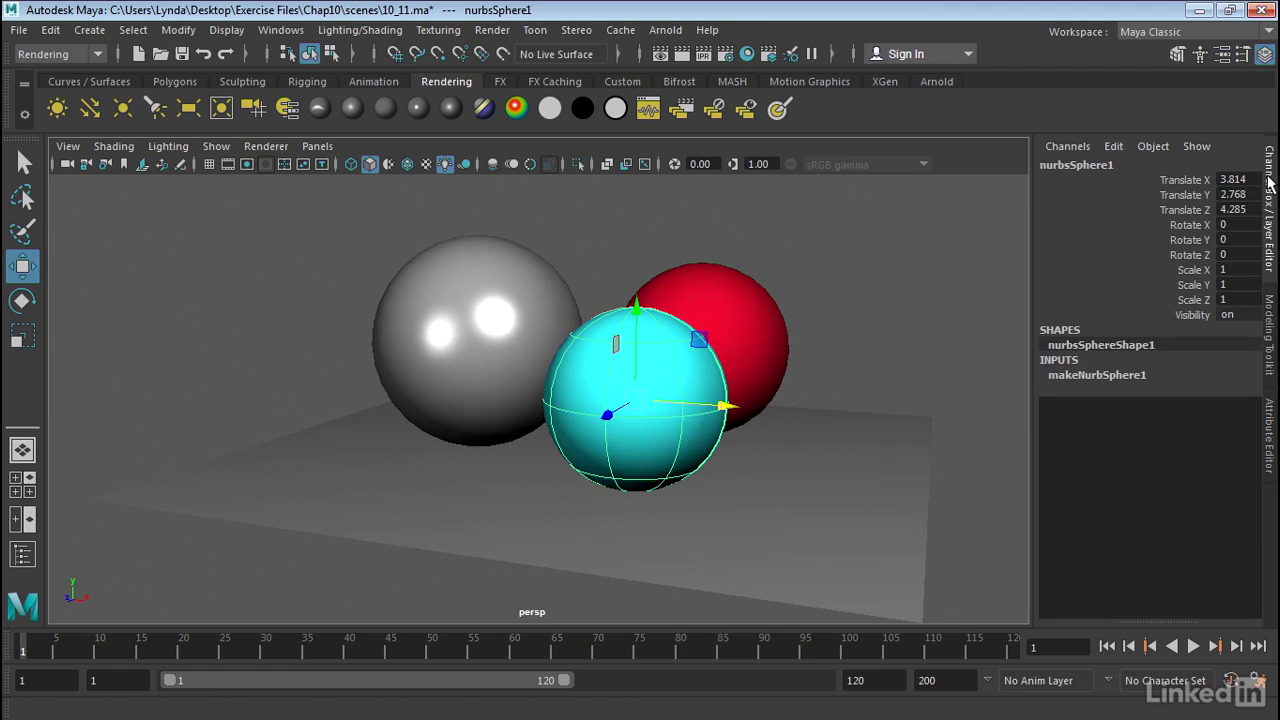
Deselect the sphere, render the frame again to inspect its transparency, and close the render
{"action": "left_click", "coordinate": [857, 281]}
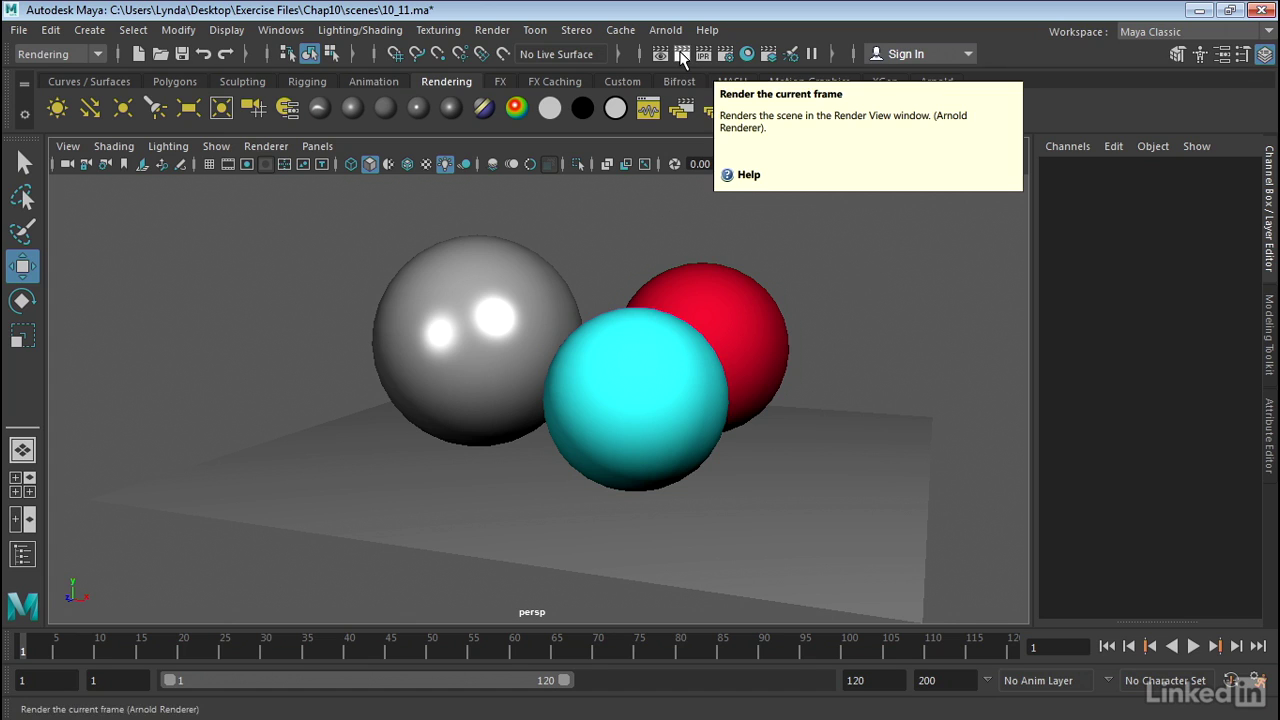
{"action": "left_click", "coordinate": [681, 57]}
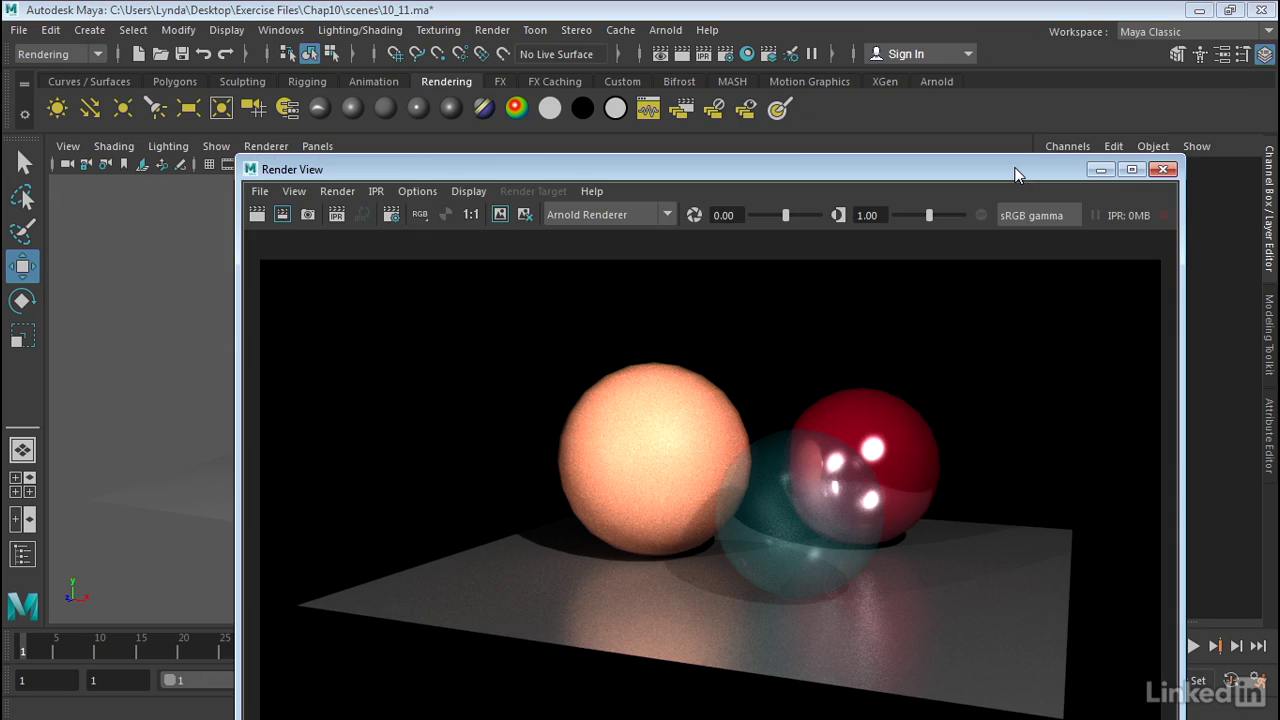
{"action": "left_click_drag", "start_coordinate": [1015, 171], "coordinate": [966, 83]}
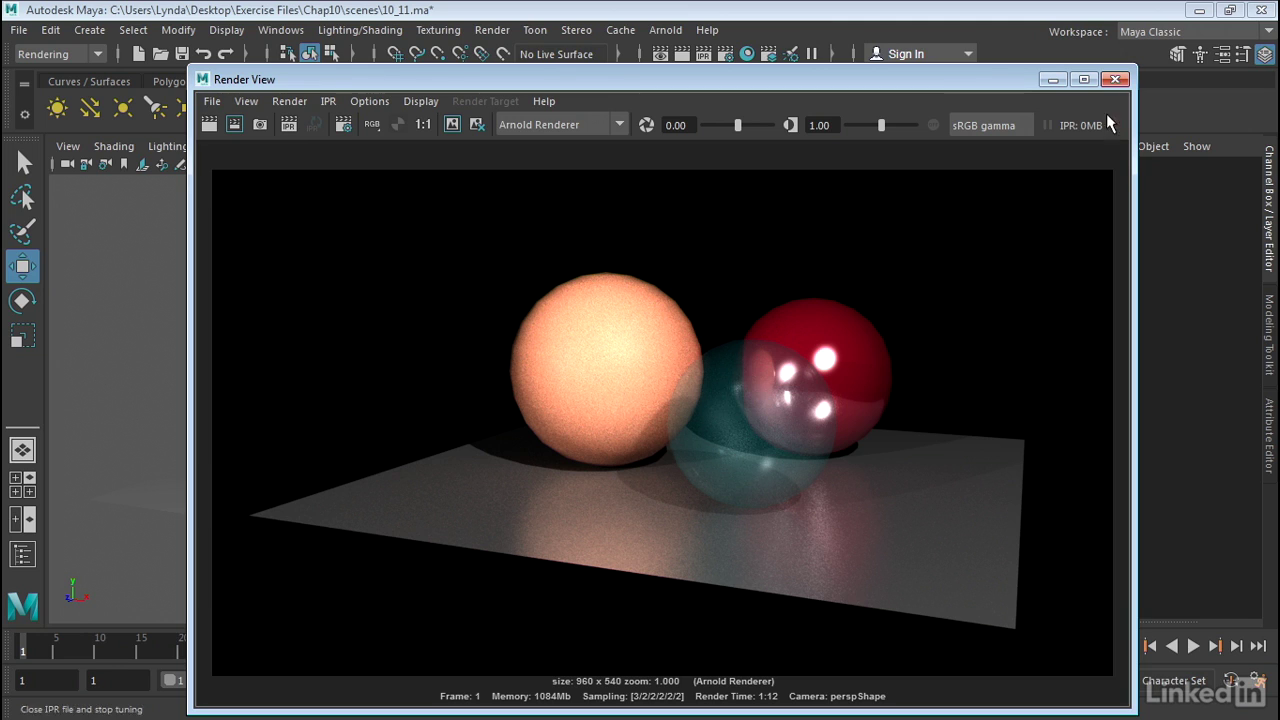
{"action": "left_click", "coordinate": [1114, 80]}
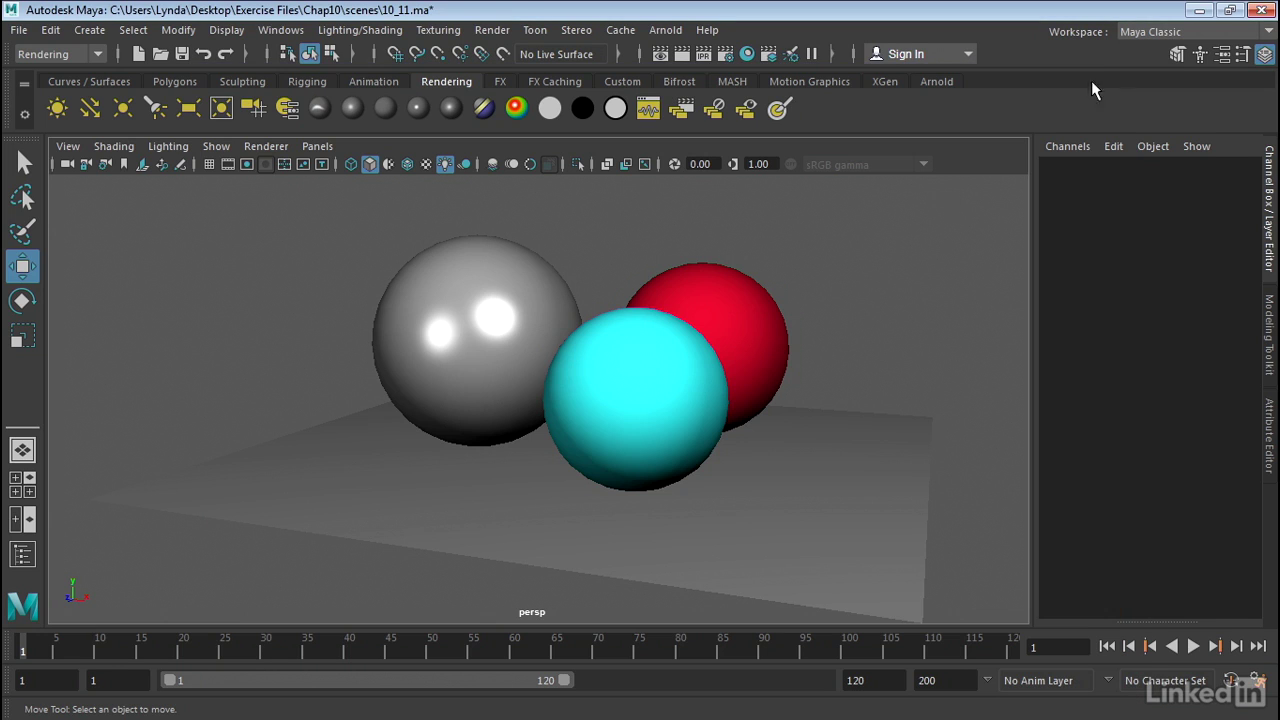
Review the Opaque option in the cyan sphere's Arnold shape attributes
{"action": "left_click", "coordinate": [600, 443]}
{"action": "left_click", "coordinate": [1270, 430]}
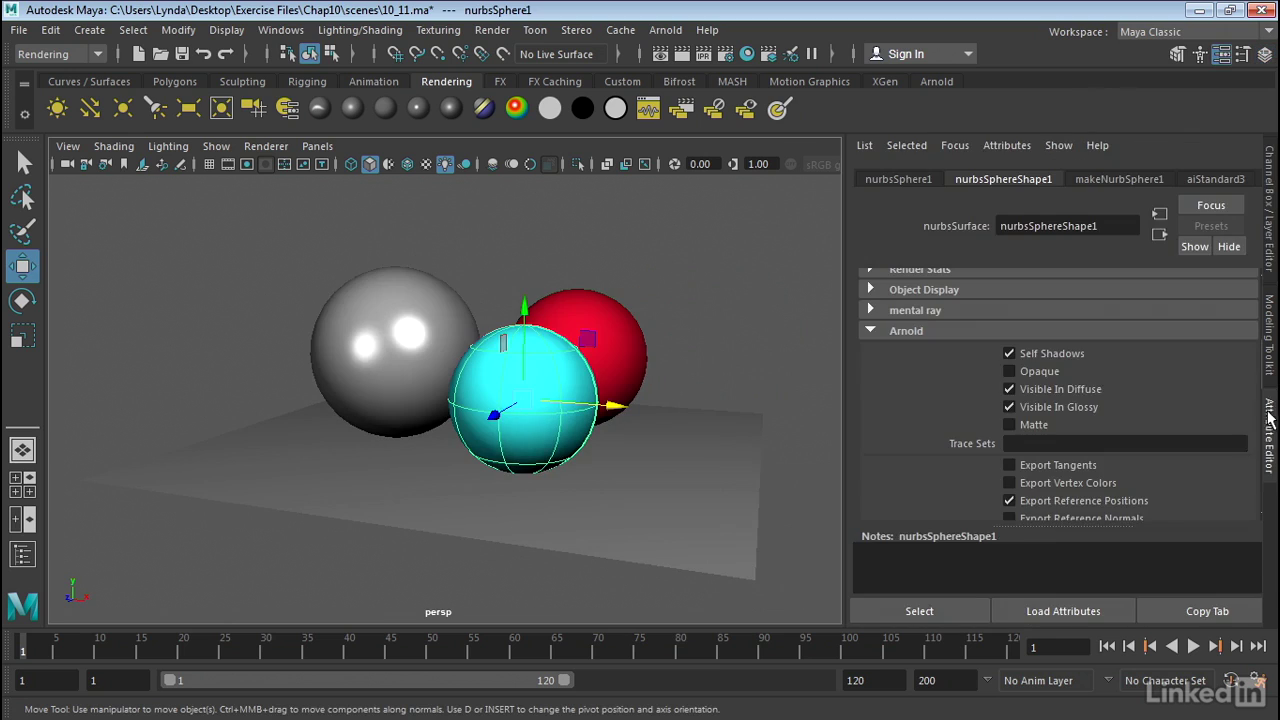
{"action": "left_click", "coordinate": [1009, 371]}
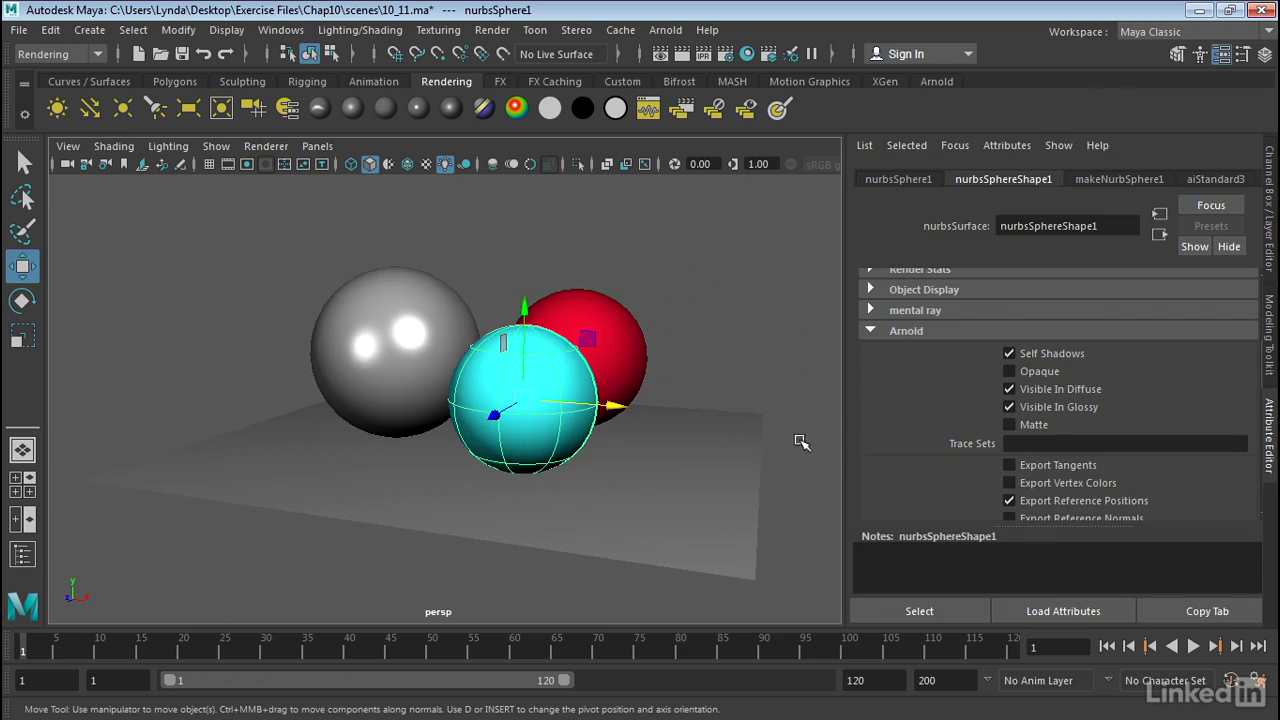